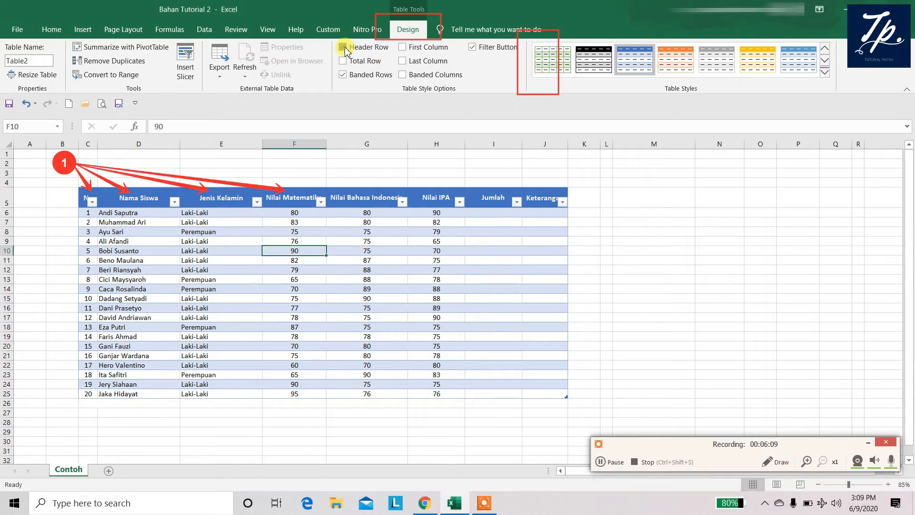
# Turn on the First Column and Total Row options for the student score table and mark the filter buttons with numbered red arrows.
pyautogui.click(403, 47)
pyautogui.click(775, 462)
pyautogui.click(595, 258)
pyautogui.moveTo(589, 249); pyautogui.dragTo(566, 206)
pyautogui.moveTo(589, 250)
pyautogui.mouseDown()
pyautogui.moveTo(519, 206)
pyautogui.moveTo(462, 204)
pyautogui.mouseUp()
pyautogui.moveTo(588, 249); pyautogui.dragTo(404, 205)
pyautogui.click(146, 423)
pyautogui.click(364, 60)
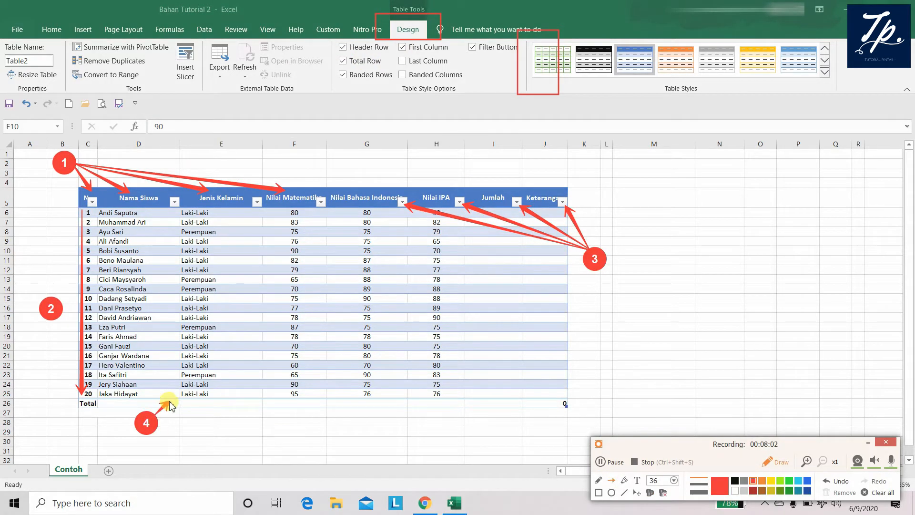
# Mark the total row and the Keterangan column with red arrows and turn on the table's Last Column option.
pyautogui.moveTo(147, 423); pyautogui.dragTo(169, 402)
pyautogui.click(594, 332)
pyautogui.moveTo(547, 215); pyautogui.dragTo(547, 395)
pyautogui.click(429, 61)
# Mark the banded rows with numbered red arrows and try the table's Banded Columns option.
pyautogui.click(775, 462)
pyautogui.click(291, 417)
pyautogui.moveTo(288, 407); pyautogui.dragTo(161, 211)
pyautogui.moveTo(288, 408)
pyautogui.mouseDown()
pyautogui.moveTo(153, 222)
pyautogui.moveTo(143, 232)
pyautogui.mouseUp()
pyautogui.click(419, 75)
pyautogui.click(775, 462)
pyautogui.click(358, 421)
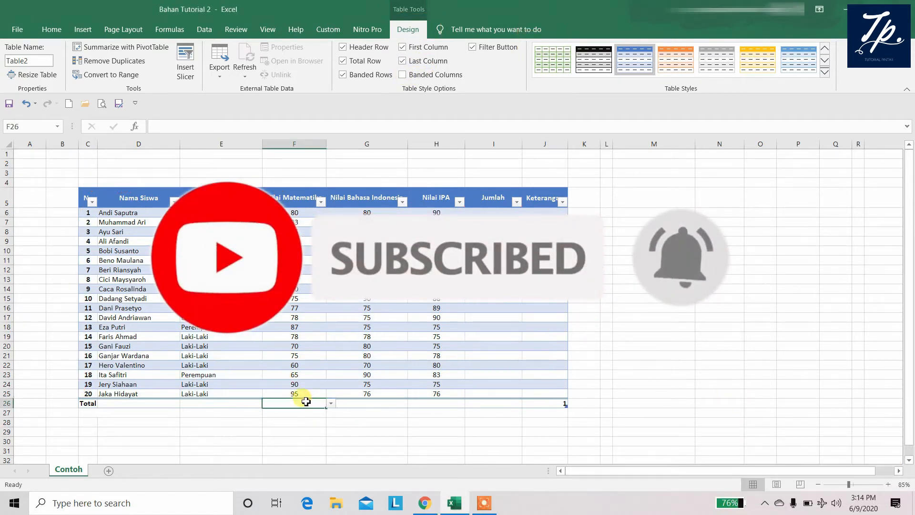
# Set the total row cell of the Nilai Matematika column to Average.
pyautogui.scroll(-1, 329, 390)
pyautogui.click(331, 375)
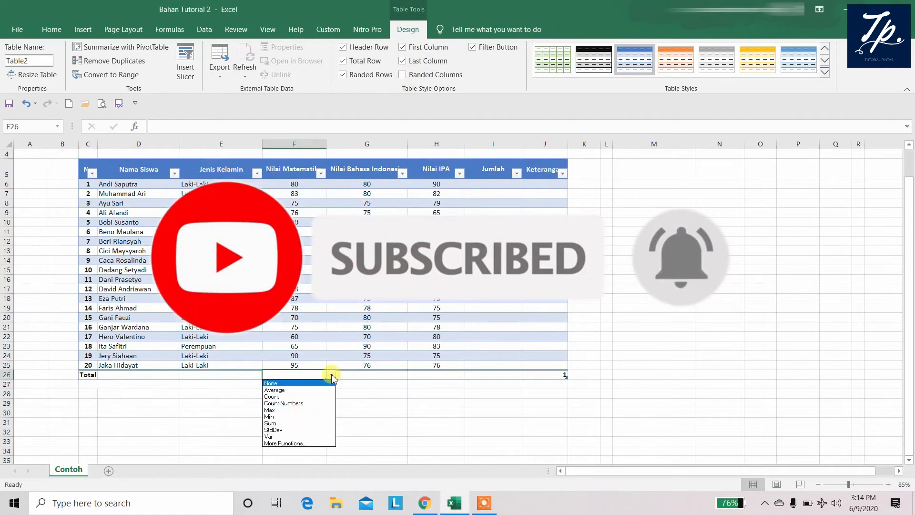
pyautogui.click(296, 390)
# Set the total row to Max for Nilai Bahasa Indonesia and to Min for Nilai IPA.
pyautogui.click(367, 375)
pyautogui.click(413, 374)
pyautogui.click(363, 409)
pyautogui.click(435, 375)
pyautogui.click(470, 375)
pyautogui.click(438, 416)
# Enter a SUM formula in the first Jumlah cell, I6, that adds the student's three scores in F6 to H6.
pyautogui.click(500, 184)
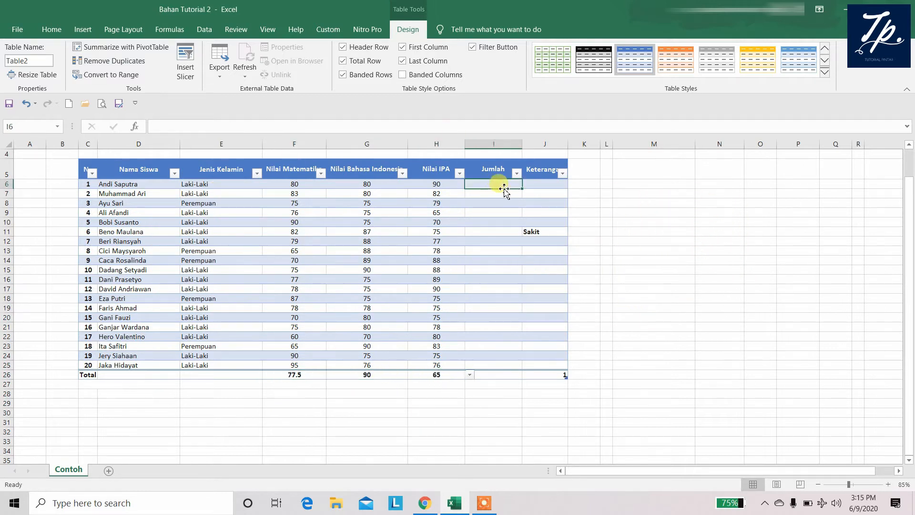
pyautogui.write('=sum(')
pyautogui.moveTo(295, 185); pyautogui.dragTo(436, 184)
pyautogui.write(')')
pyautogui.press('Return')
# Set the total row cell of the Jumlah column to Average.
pyautogui.click(495, 375)
pyautogui.click(526, 375)
pyautogui.click(496, 390)
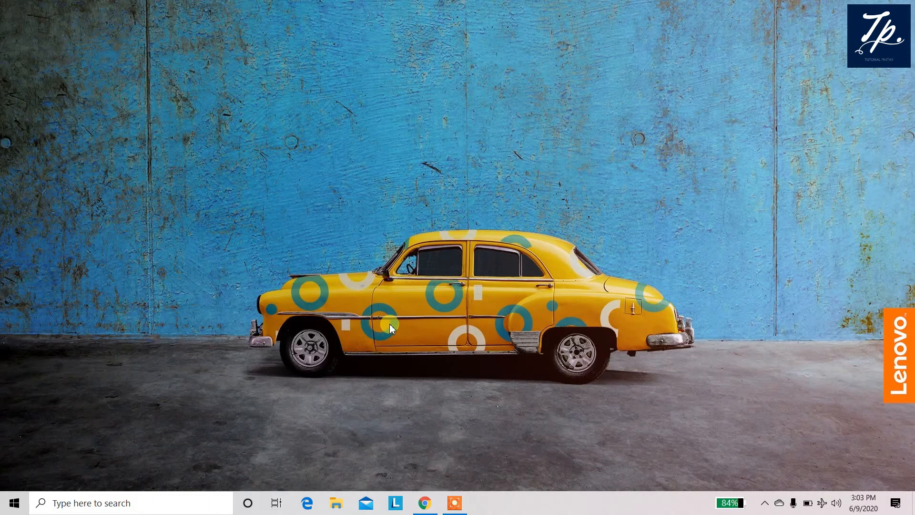
# Start Excel from the desktop and open the recent workbook Bahan Tutorial 2.
pyautogui.click(16, 502)
pyautogui.scroll(-6, 106, 259)
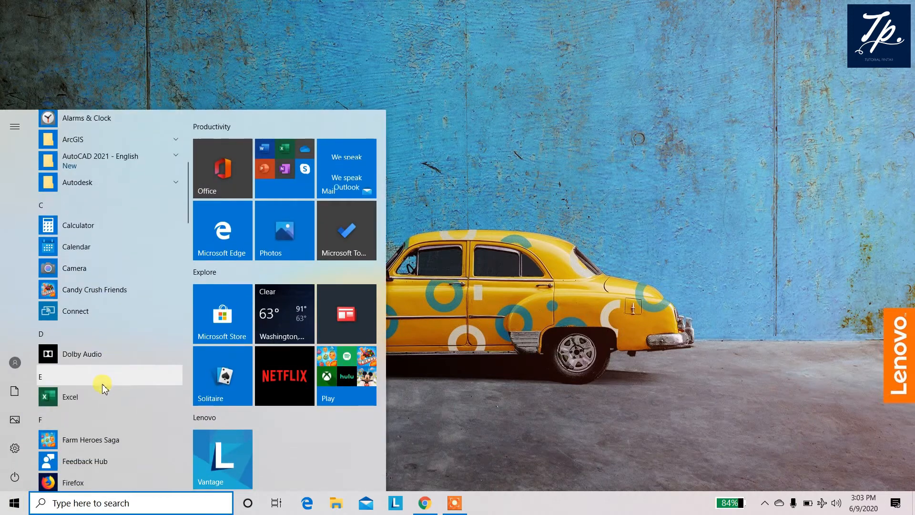
pyautogui.click(104, 399)
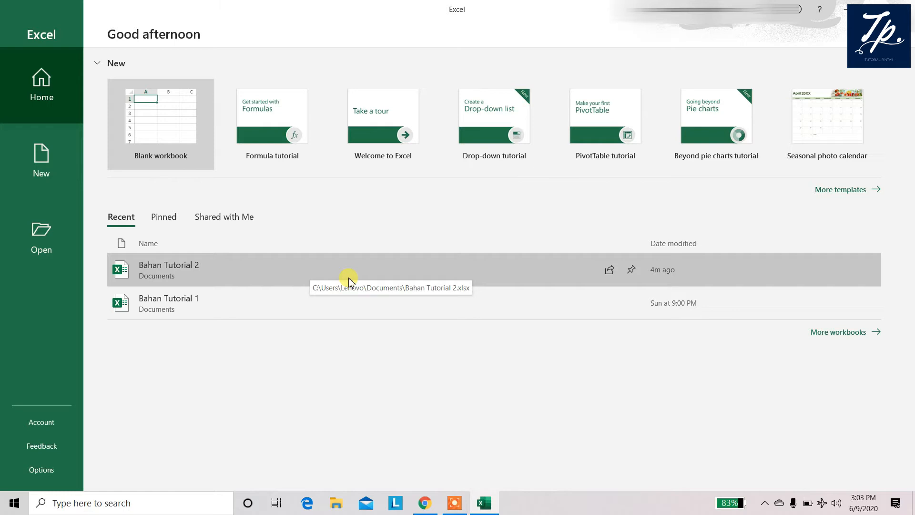
pyautogui.click(397, 272)
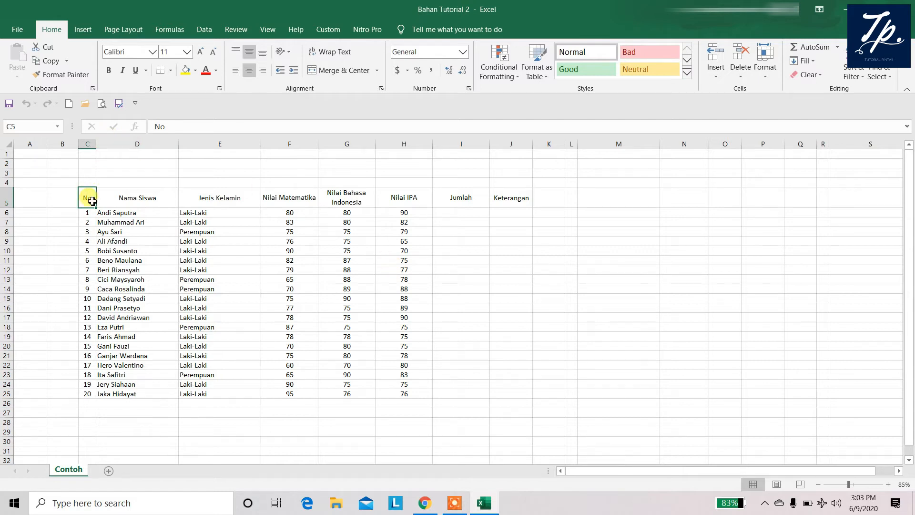
# Look over the column headings and the student names, gender and score data on the Contoh sheet.
pyautogui.click(124, 195)
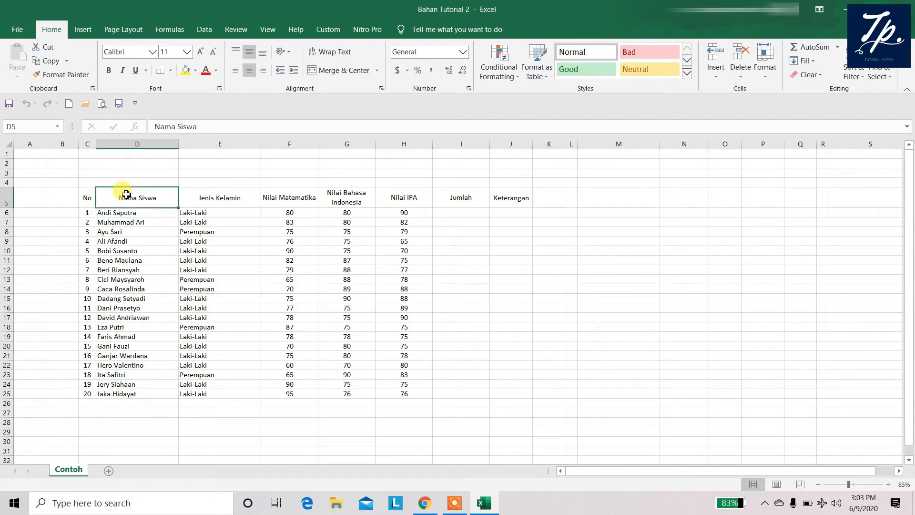
pyautogui.click(217, 191)
pyautogui.click(280, 190)
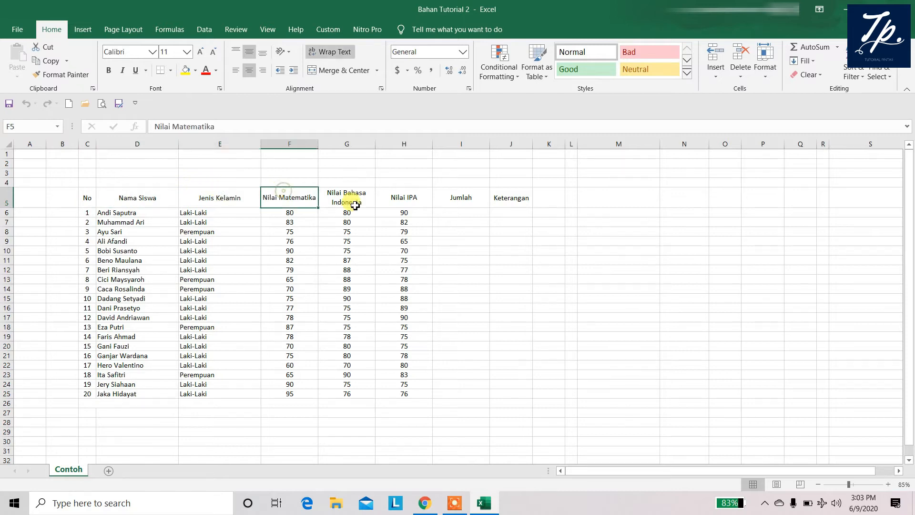
pyautogui.click(424, 225)
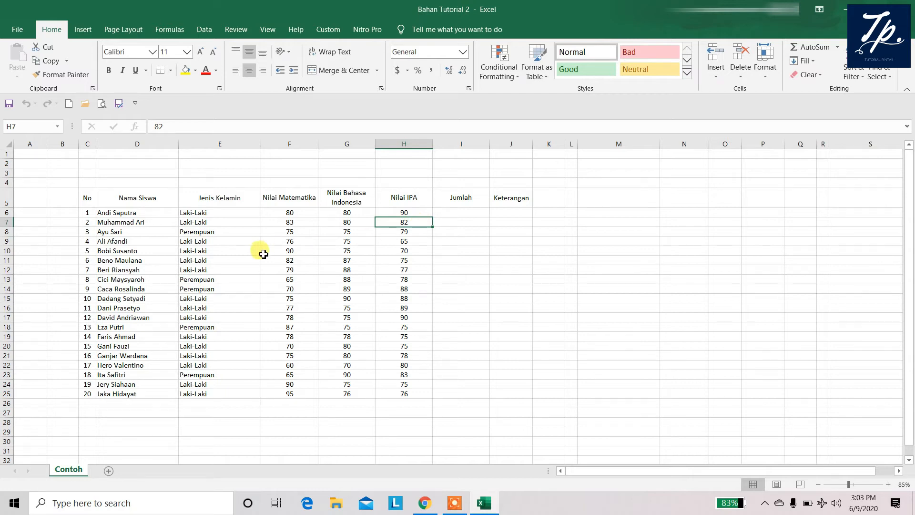
pyautogui.click(139, 235)
pyautogui.click(140, 221)
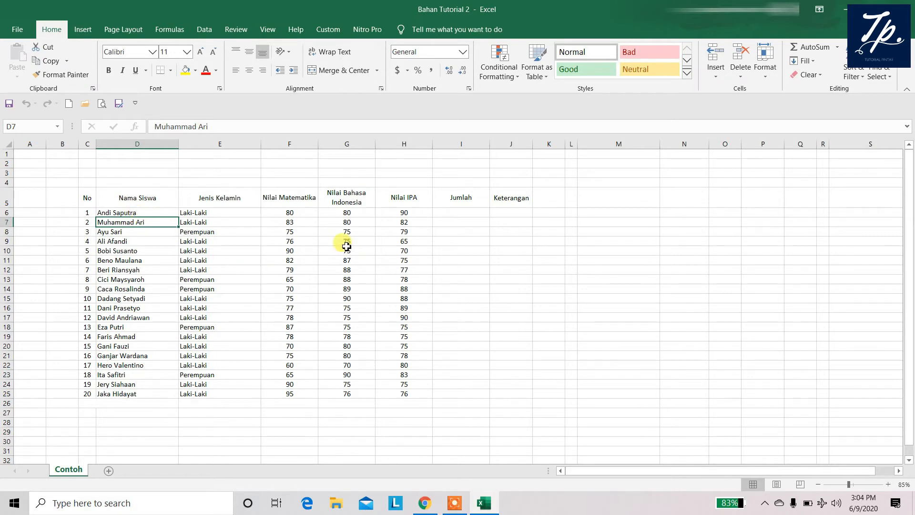
pyautogui.click(373, 250)
pyautogui.click(437, 250)
pyautogui.click(281, 287)
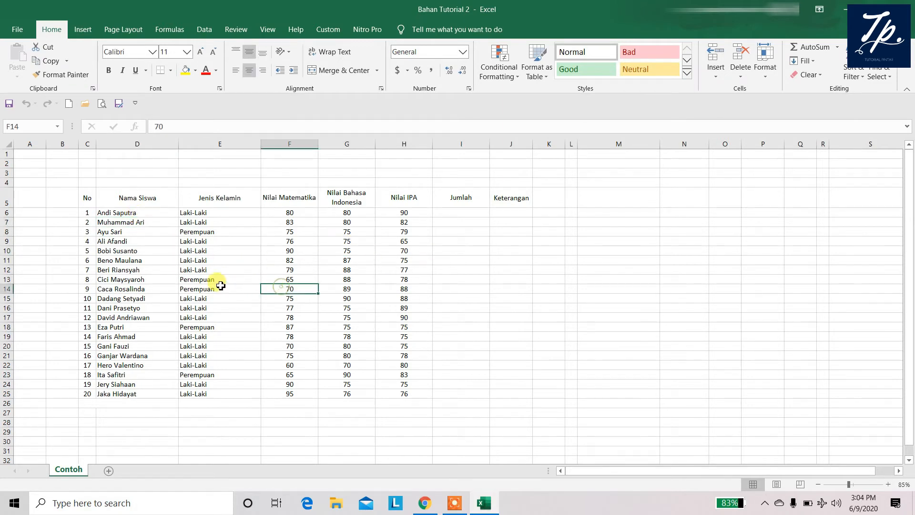
pyautogui.click(220, 287)
pyautogui.click(370, 261)
pyautogui.click(439, 271)
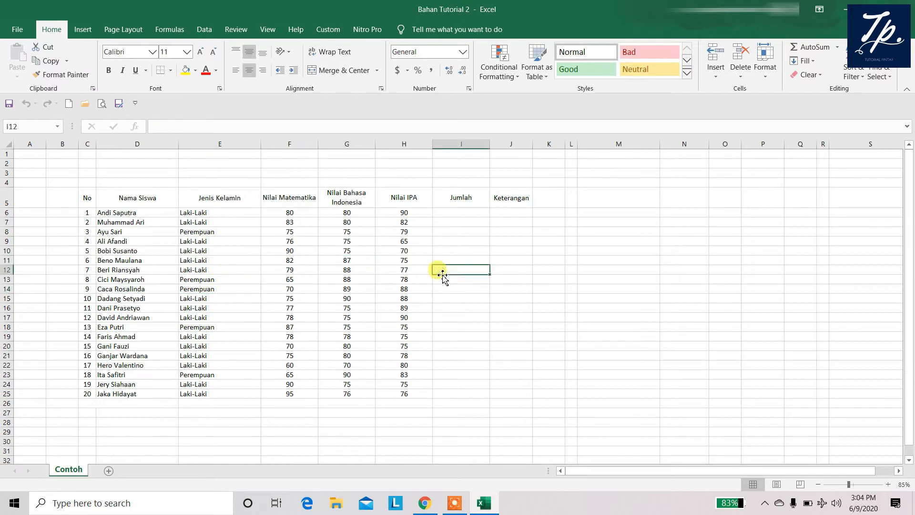
pyautogui.click(227, 278)
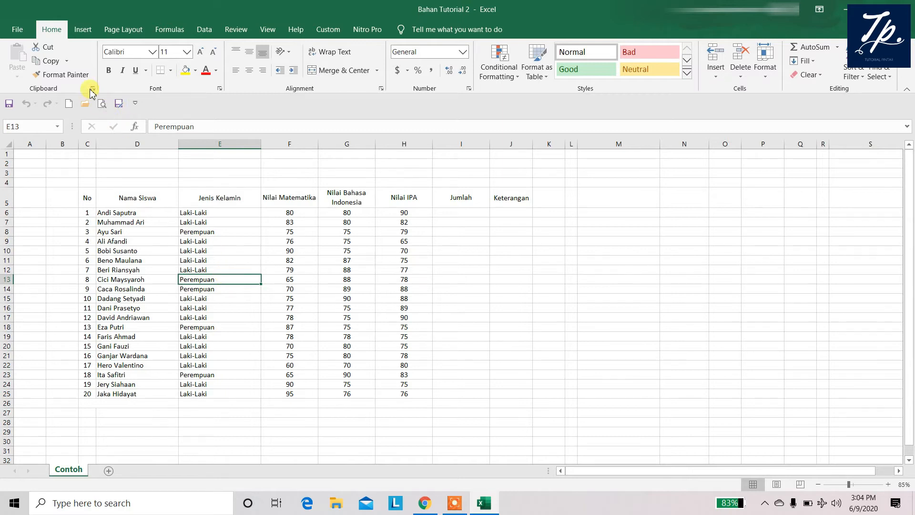
# Display the Table insertion command and outline it with a red rectangle using the screen recorder's drawing tools.
pyautogui.click(84, 29)
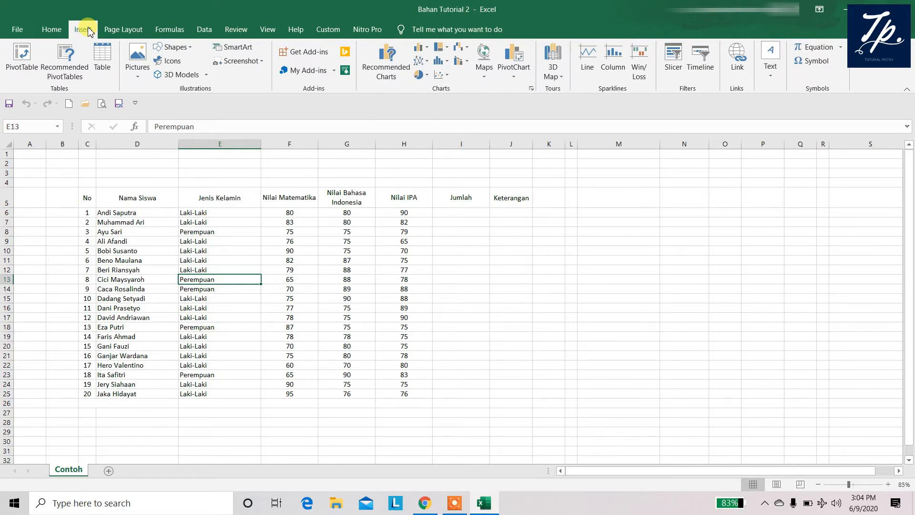
pyautogui.hotkey('ctrl', 'shift', 's')
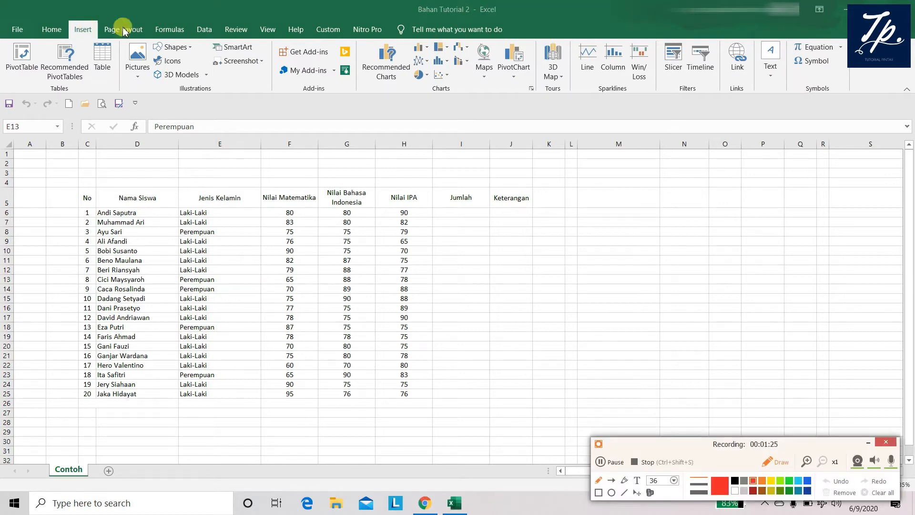
pyautogui.click(598, 492)
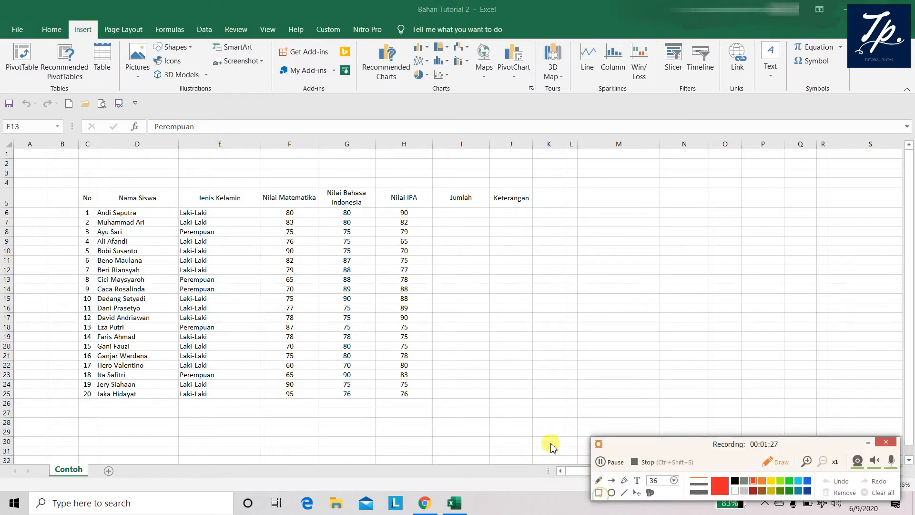
pyautogui.moveTo(84, 33); pyautogui.dragTo(123, 98)
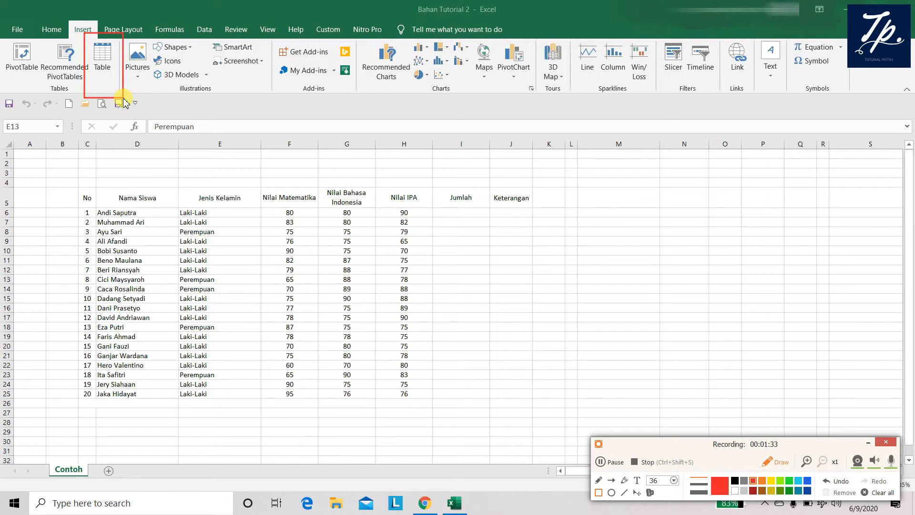
pyautogui.press('Escape')
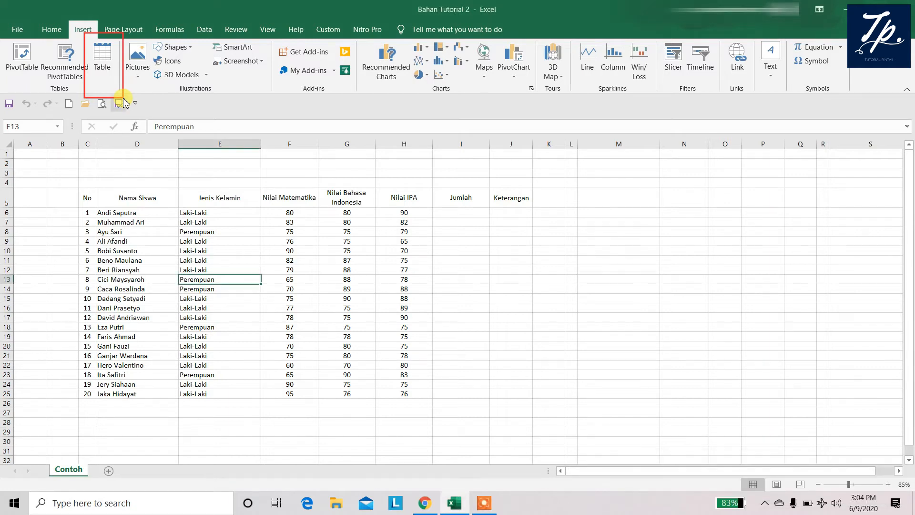
# Create a table from the range =$C$5:$J$25, keeping the option that the table has headers.
pyautogui.click(111, 62)
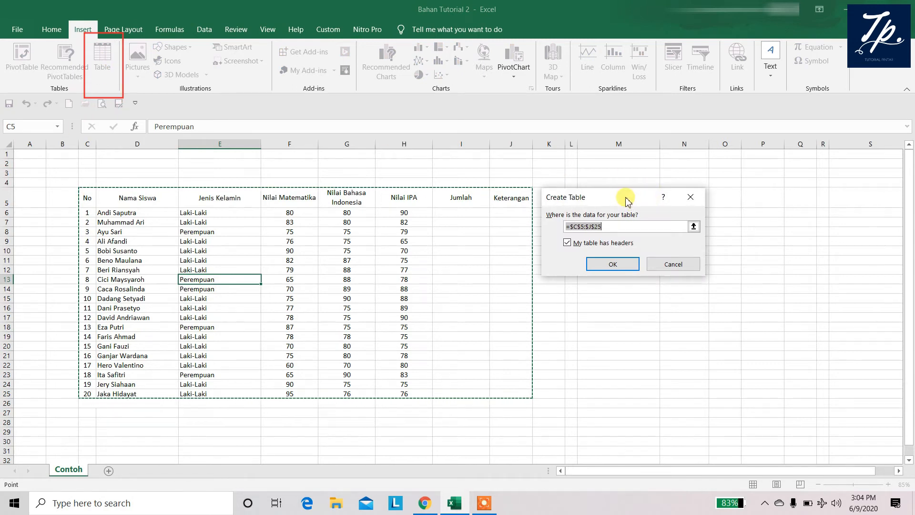
pyautogui.moveTo(626, 200)
pyautogui.mouseDown()
pyautogui.moveTo(619, 190)
pyautogui.moveTo(629, 196)
pyautogui.mouseUp()
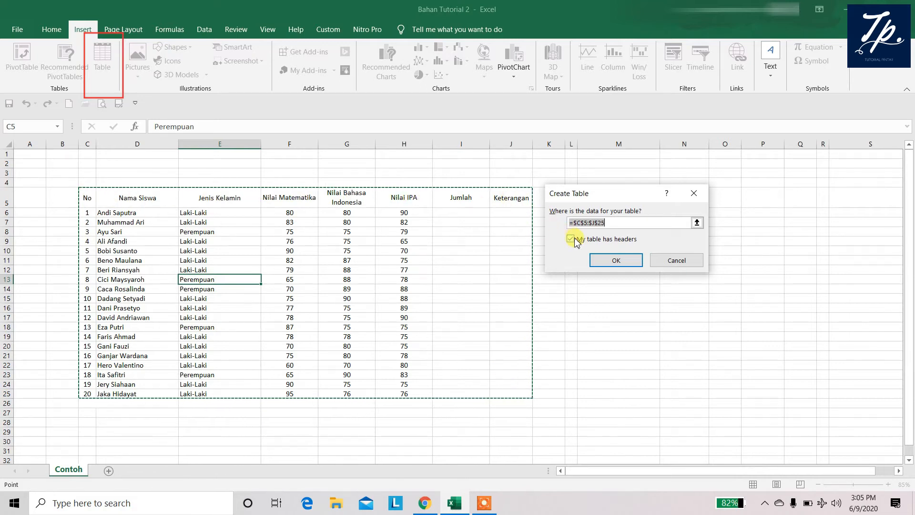
pyautogui.click(614, 261)
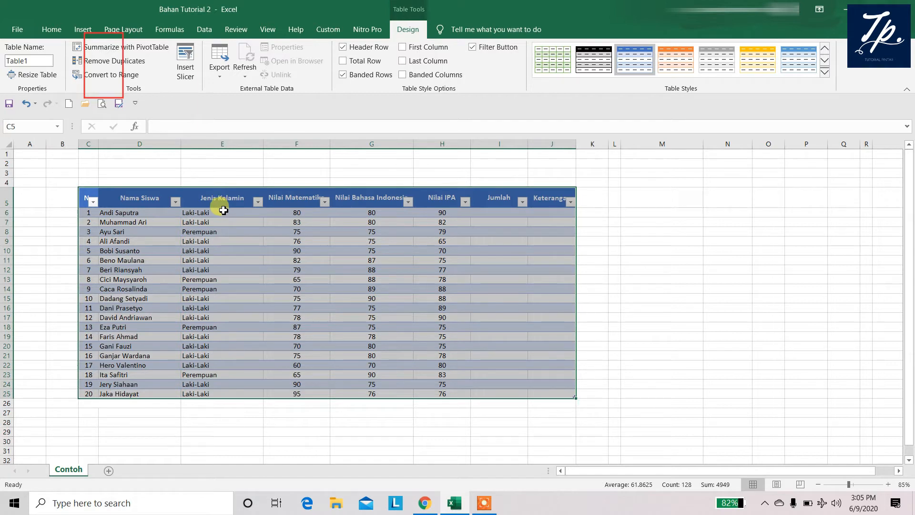
# Select a cell inside the new table and outline the table's Design heading with a red rectangle using the recorder's drawing tools.
pyautogui.click(646, 251)
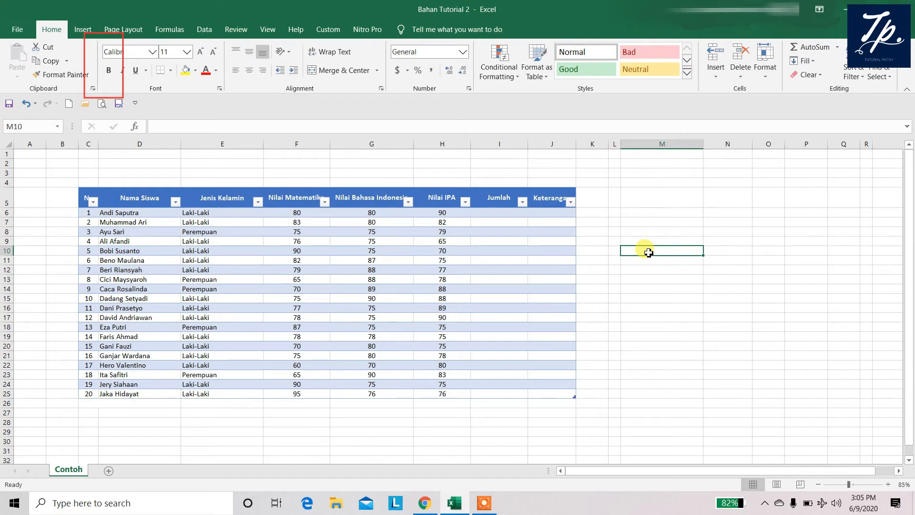
pyautogui.click(474, 261)
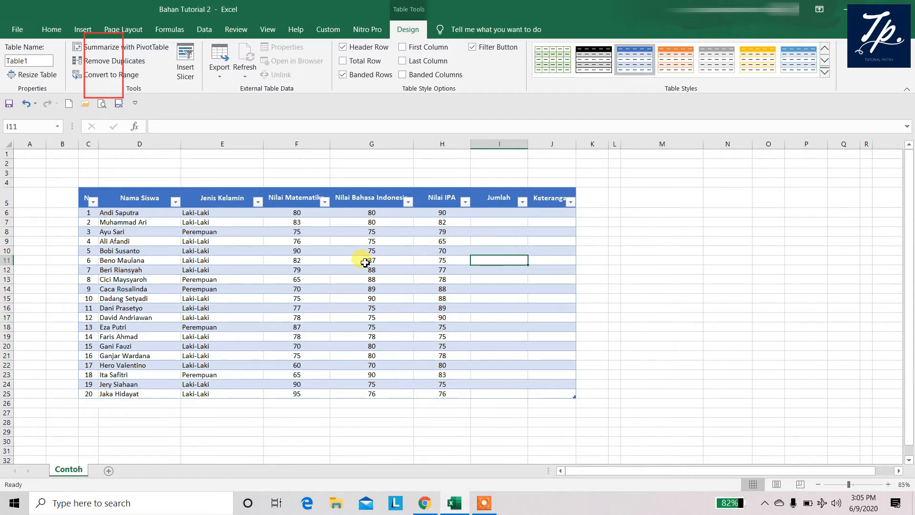
pyautogui.click(318, 260)
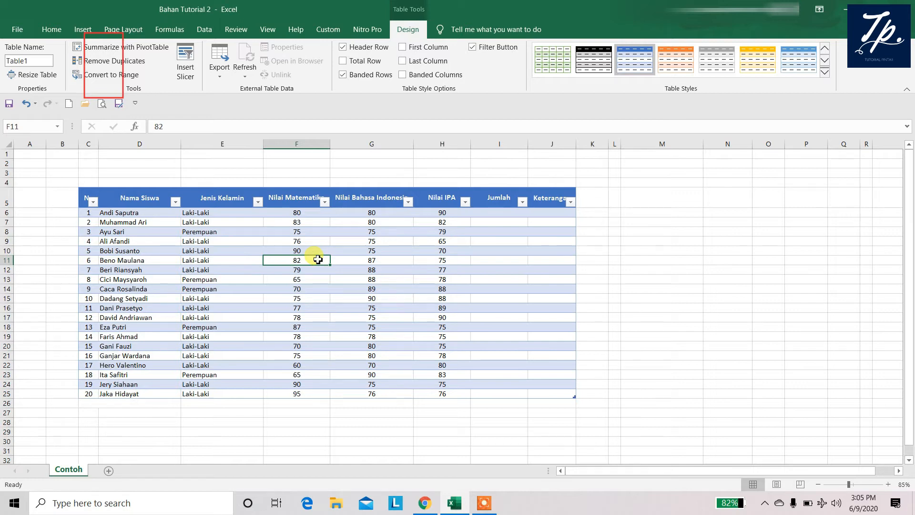
pyautogui.hotkey('alt', 'Tab')
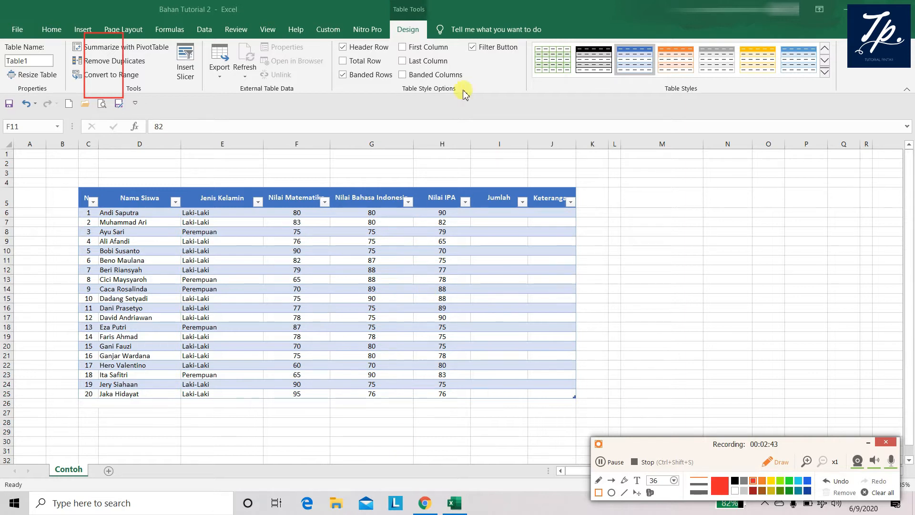
pyautogui.moveTo(365, 14)
pyautogui.mouseDown()
pyautogui.moveTo(423, 41)
pyautogui.moveTo(450, 42)
pyautogui.mouseUp()
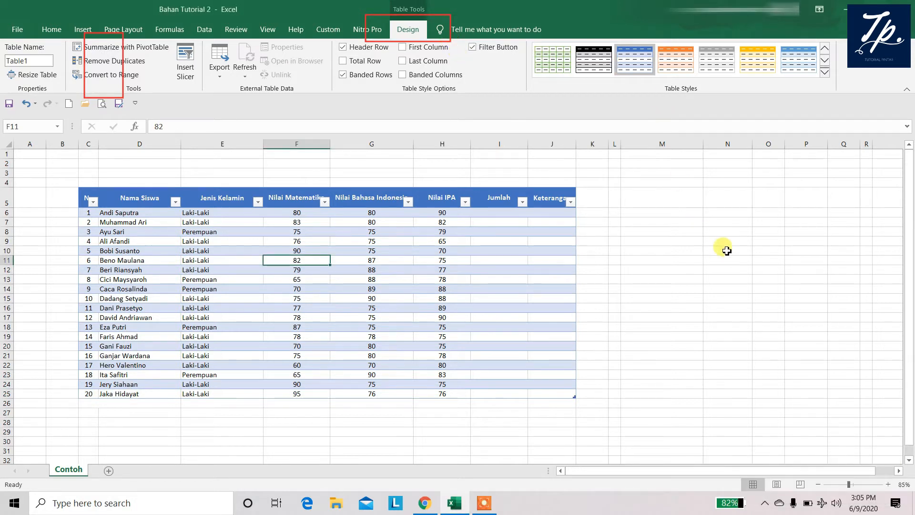
# Apply the green banded style from the second row of the Medium table styles to the student table.
pyautogui.click(721, 268)
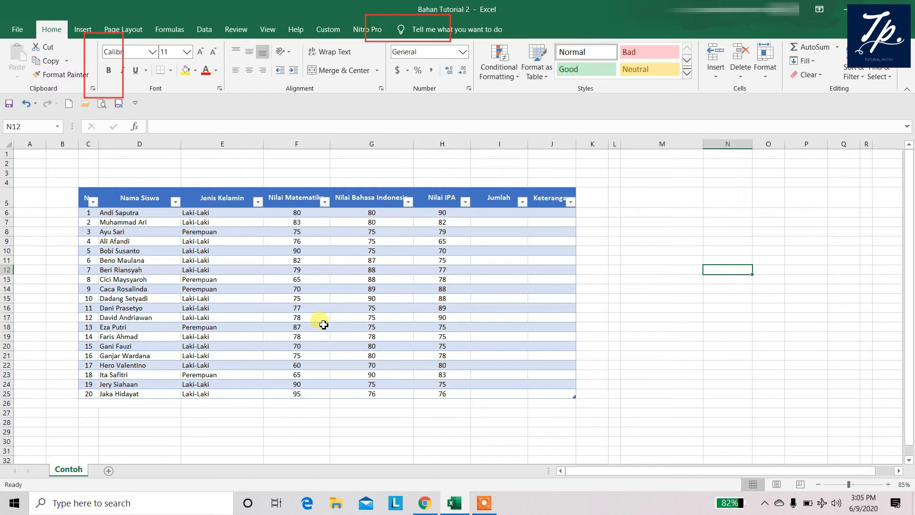
pyautogui.click(283, 269)
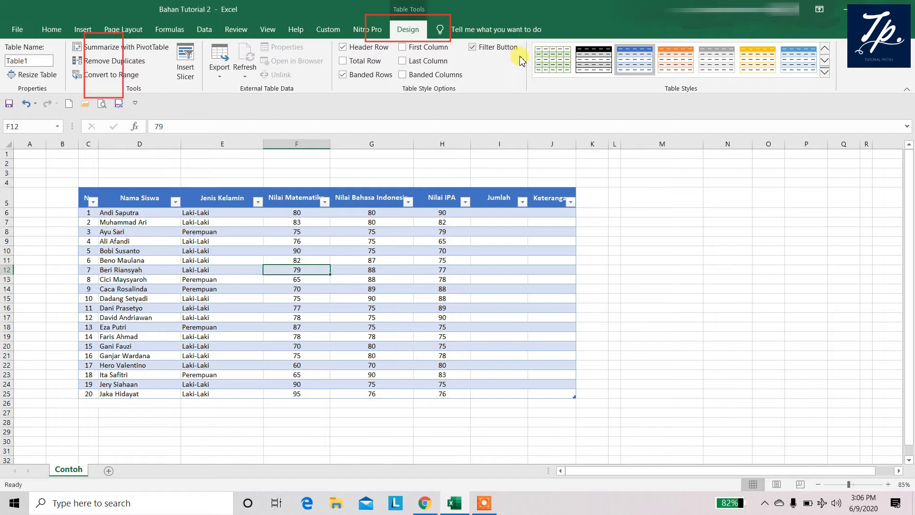
pyautogui.click(828, 76)
pyautogui.moveTo(827, 105); pyautogui.dragTo(828, 145)
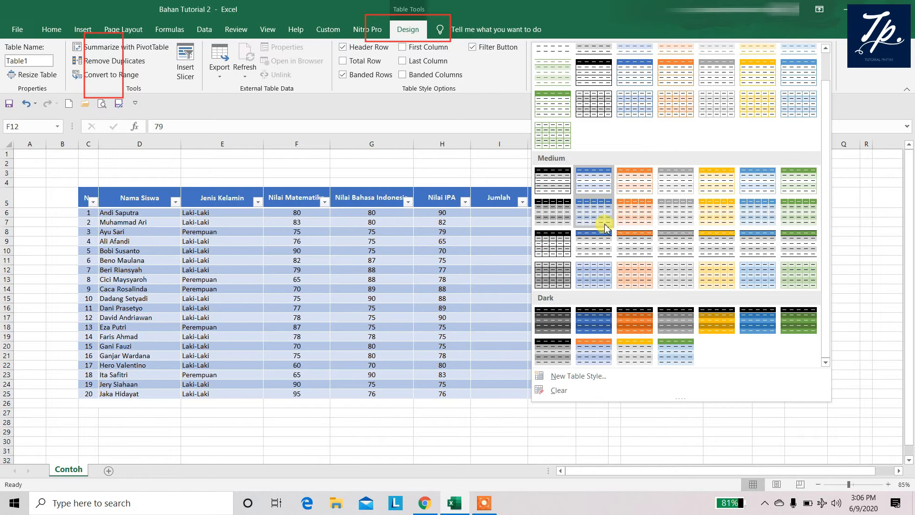
pyautogui.click(808, 211)
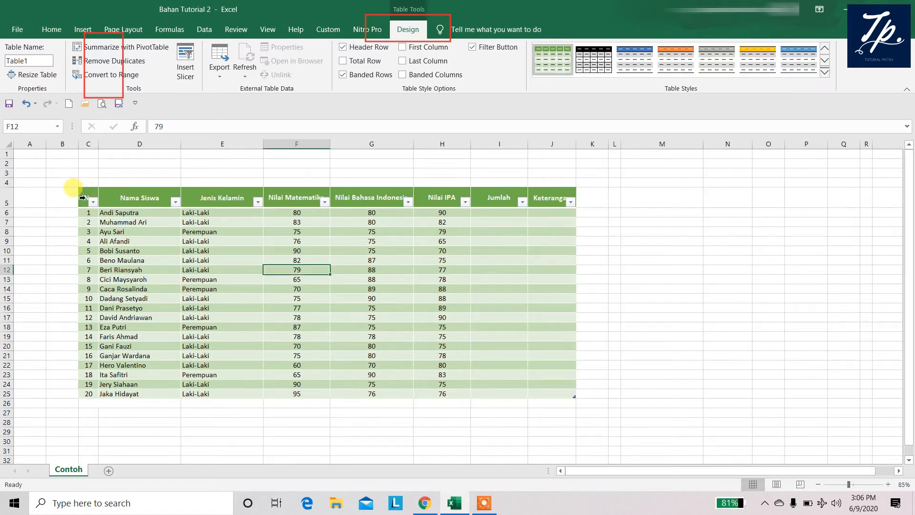
# Clear all red annotations with the screen recorder's drawing tools and return to the worksheet.
pyautogui.moveTo(82, 197); pyautogui.dragTo(570, 394)
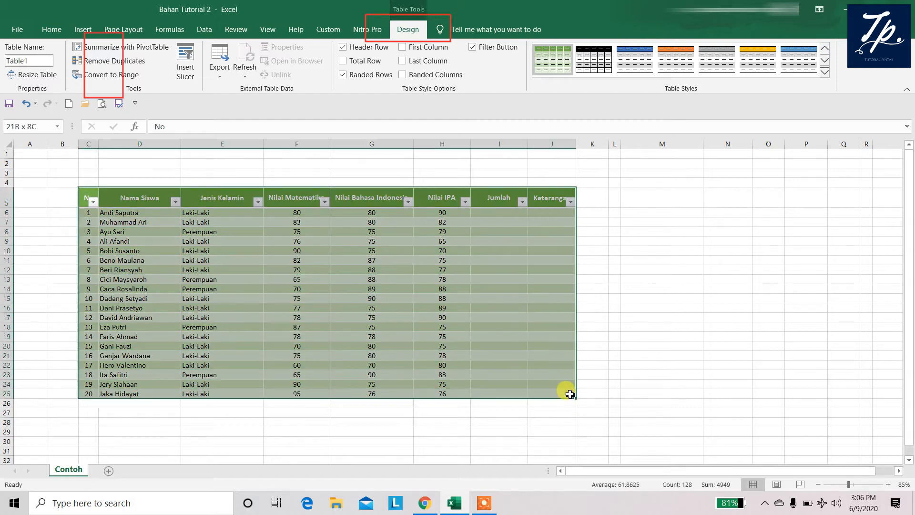
pyautogui.click(88, 181)
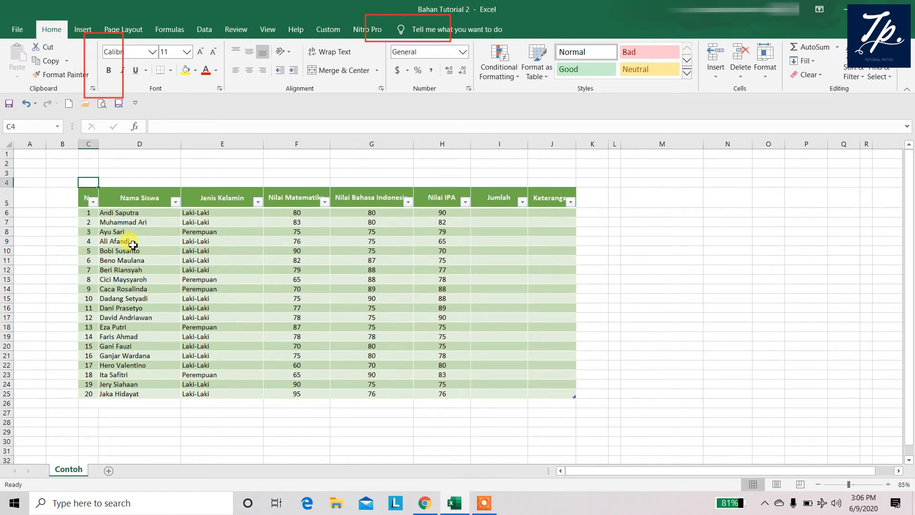
pyautogui.hotkey('alt', 'Tab')
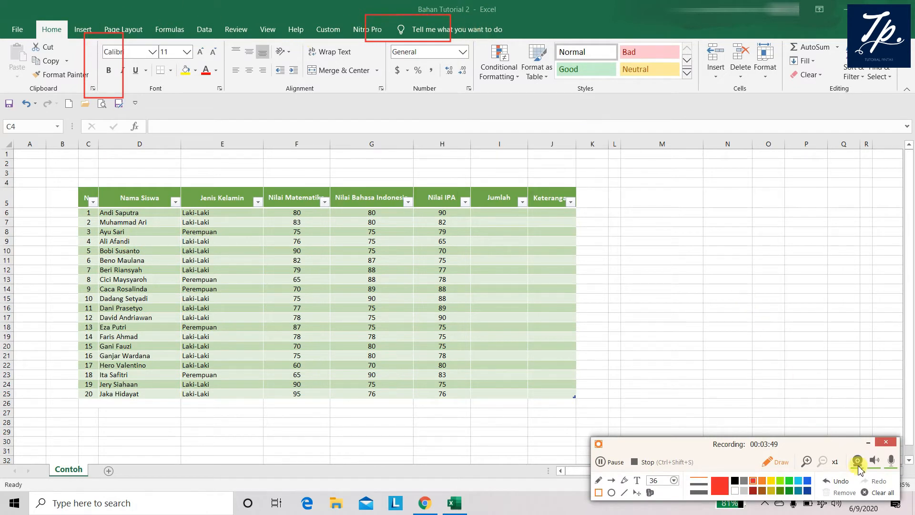
pyautogui.click(881, 493)
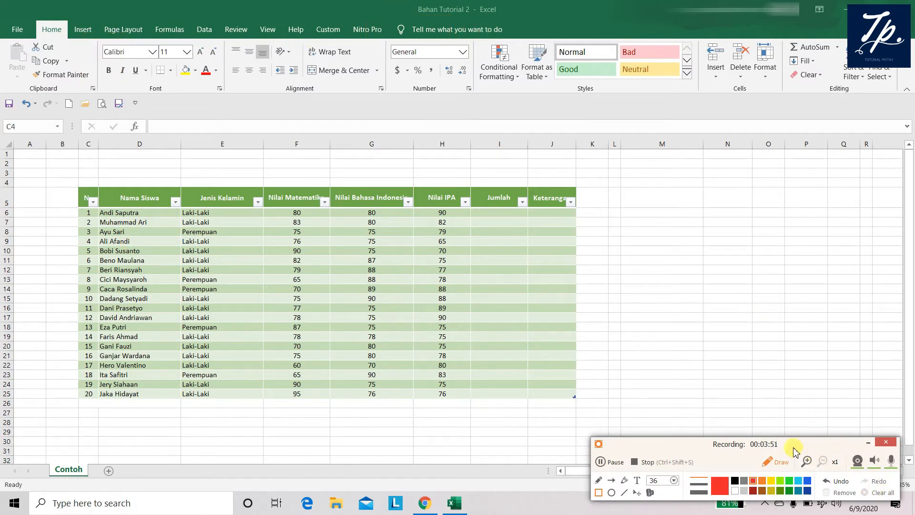
pyautogui.click(868, 442)
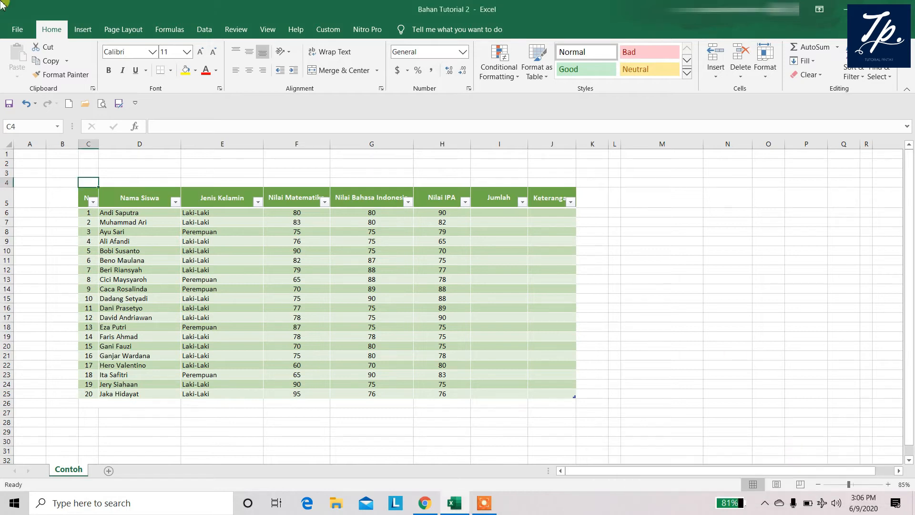
# Undo the green table style and the table creation on the student data.
pyautogui.click(598, 249)
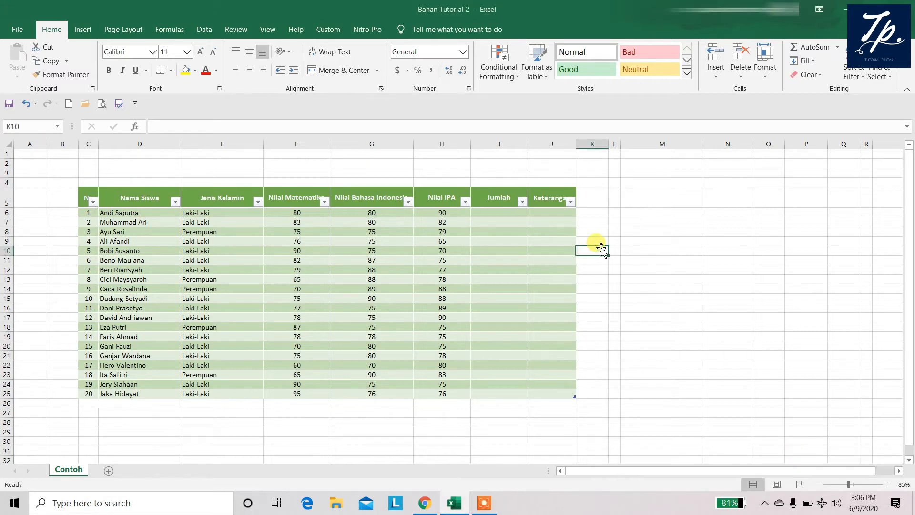
pyautogui.hotkey('ctrl', 'z')
pyautogui.hotkey('ctrl', 'z')
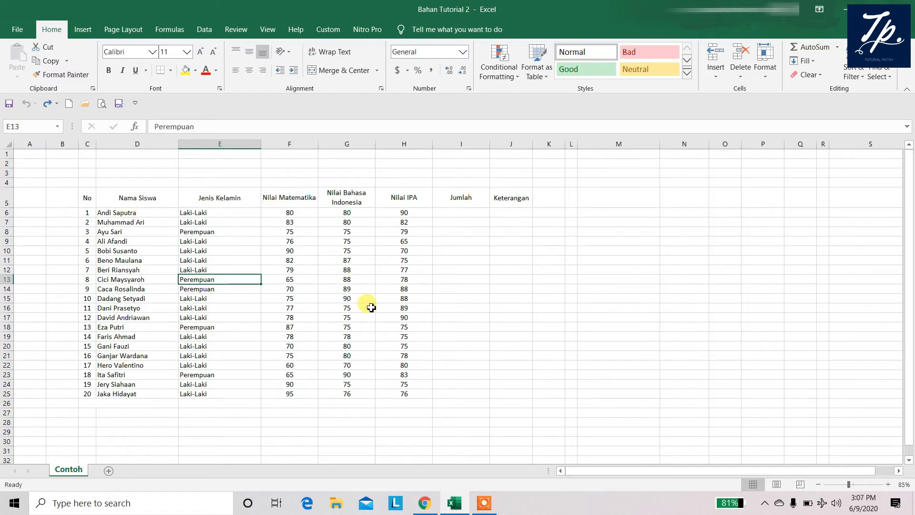
# Select cell G6 in the score data and outline the Format as Table command with a red rectangle using the recorder's drawing tools.
pyautogui.click(475, 259)
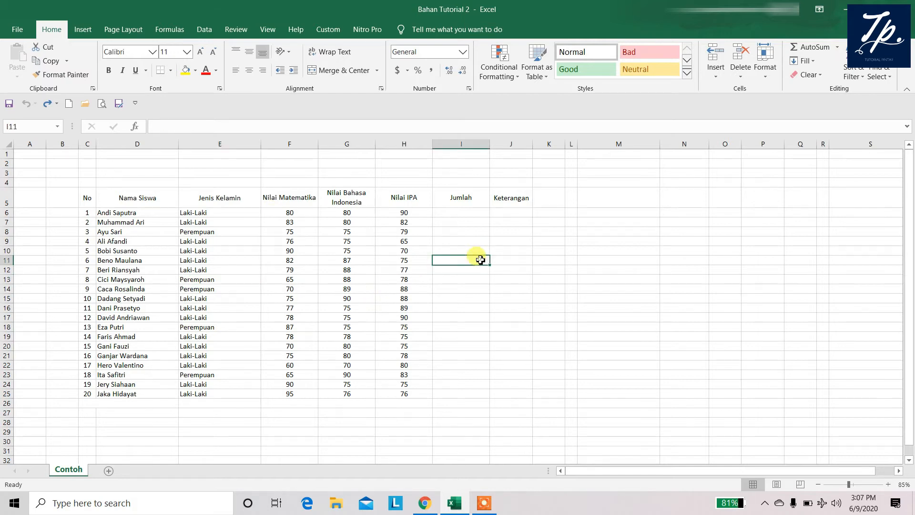
pyautogui.click(403, 259)
pyautogui.click(284, 251)
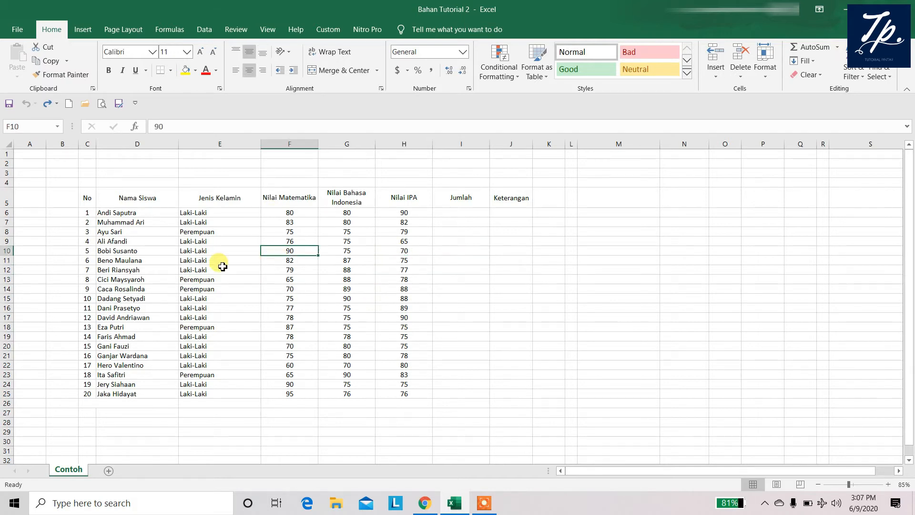
pyautogui.click(354, 213)
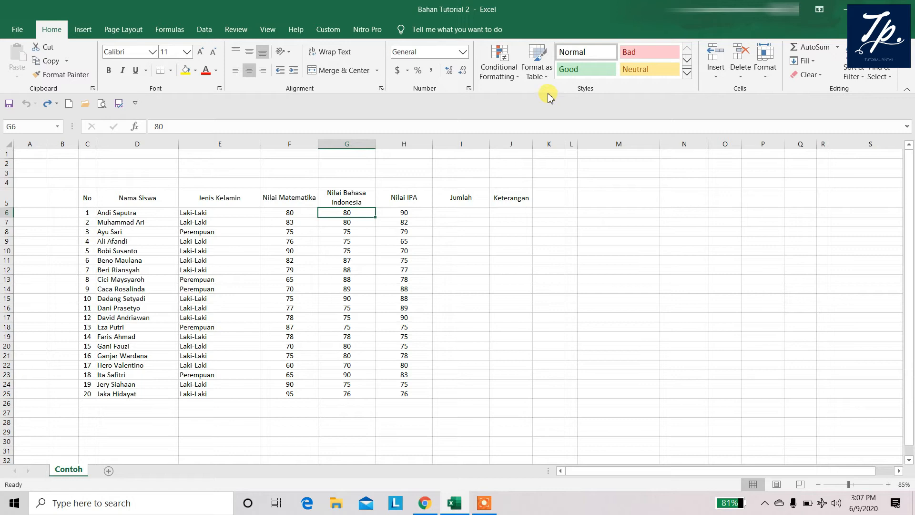
pyautogui.hotkey('alt', 'Tab')
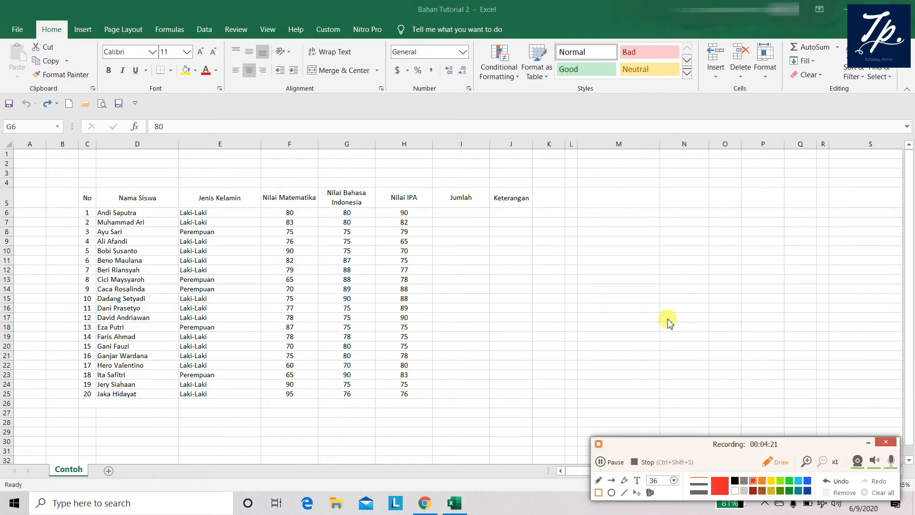
pyautogui.click(598, 493)
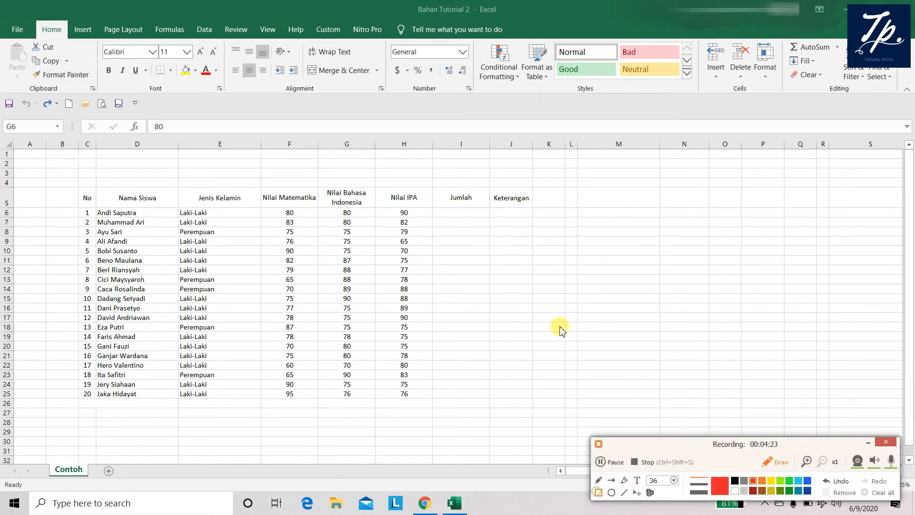
pyautogui.moveTo(518, 30); pyautogui.dragTo(558, 95)
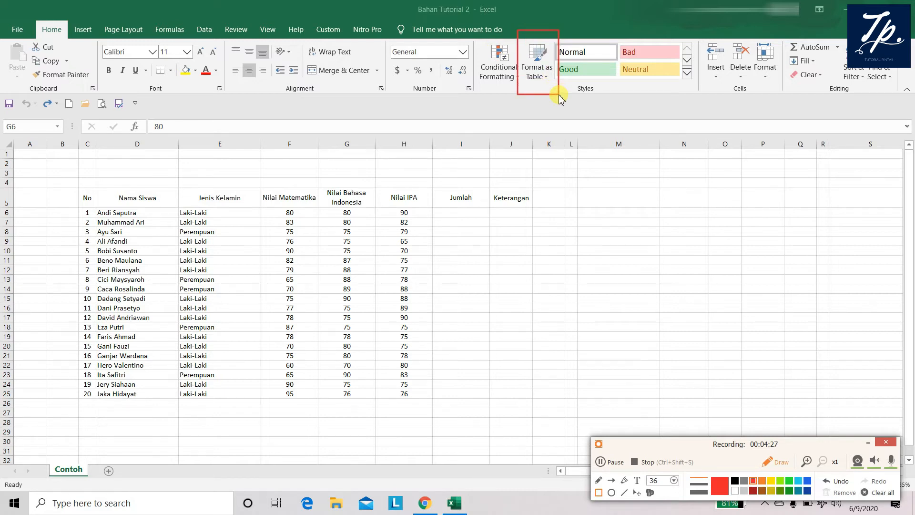
pyautogui.hotkey('alt', 'Tab')
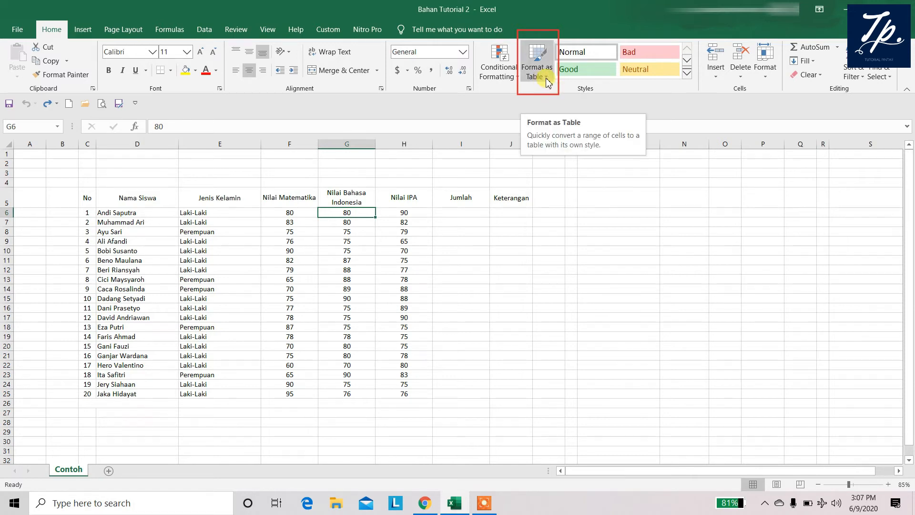
# Format the range =$C$5:$J$25 as a table with headers, using the blue style from the first row of the Medium styles.
pyautogui.click(546, 76)
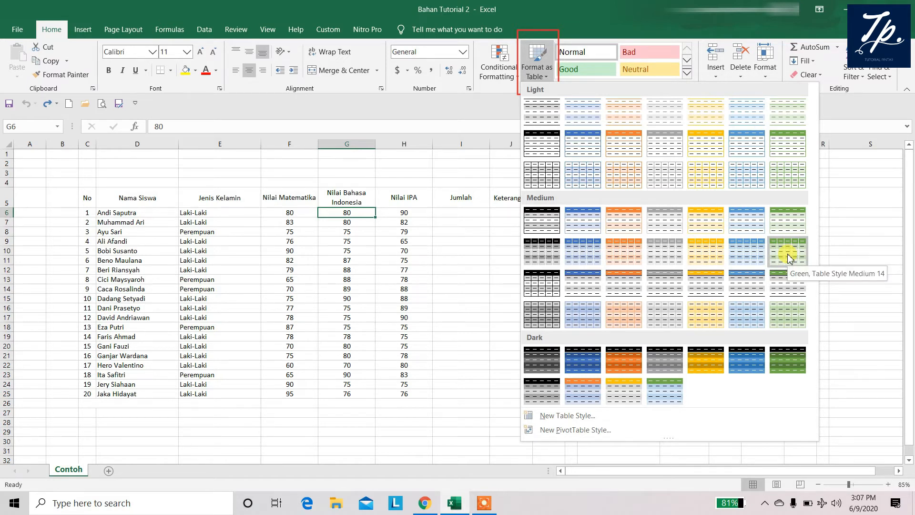
pyautogui.click(575, 234)
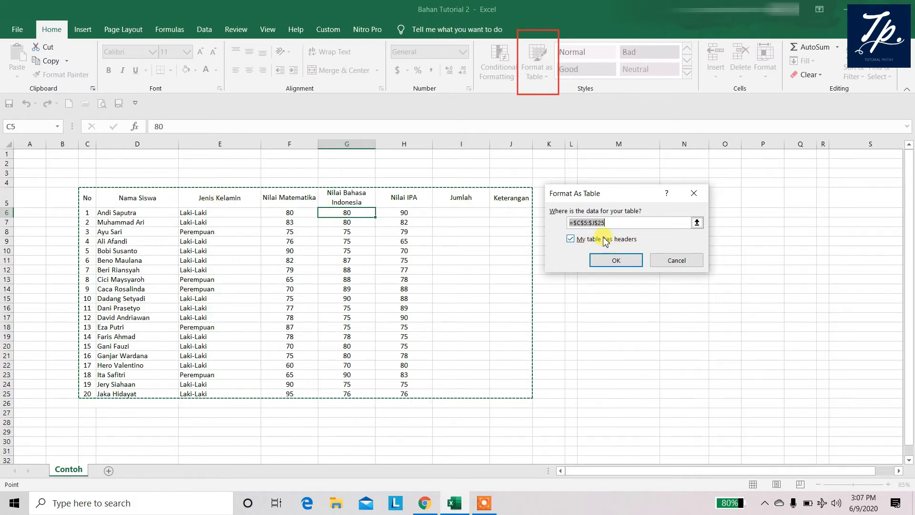
pyautogui.click(629, 259)
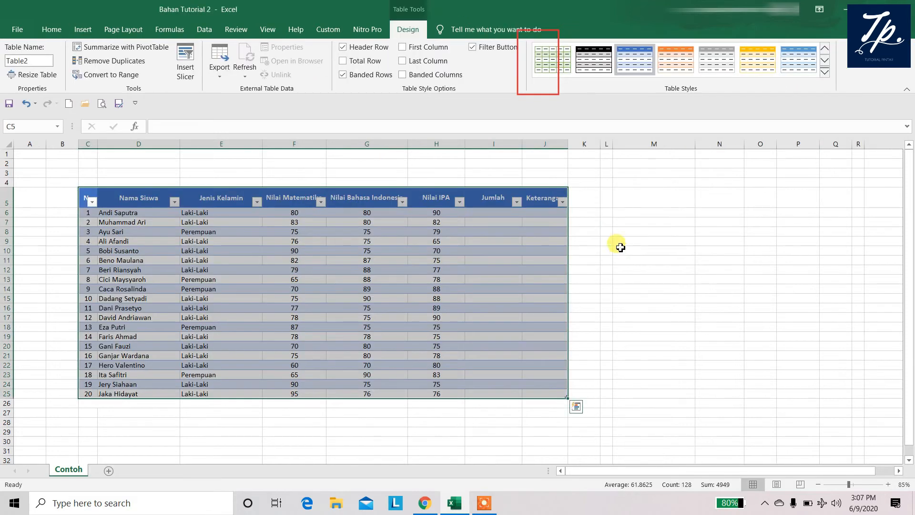
pyautogui.click(267, 288)
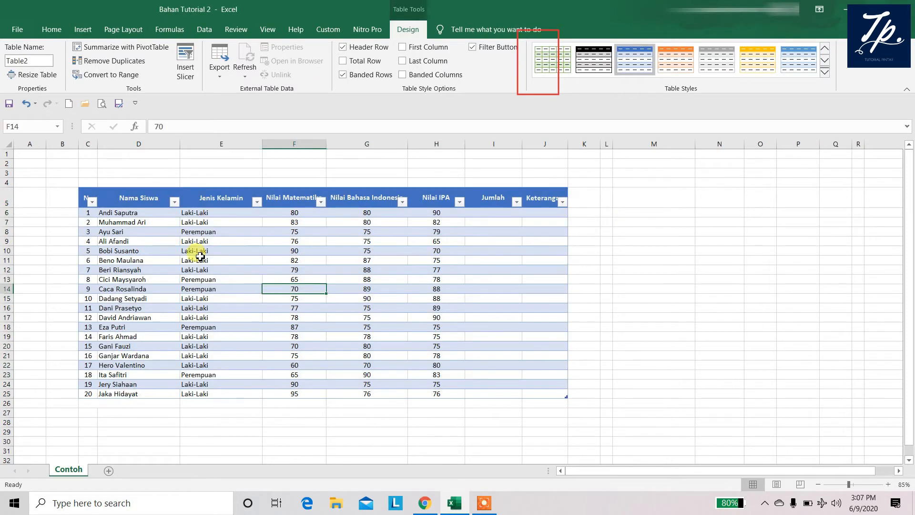
pyautogui.moveTo(88, 194); pyautogui.dragTo(561, 395)
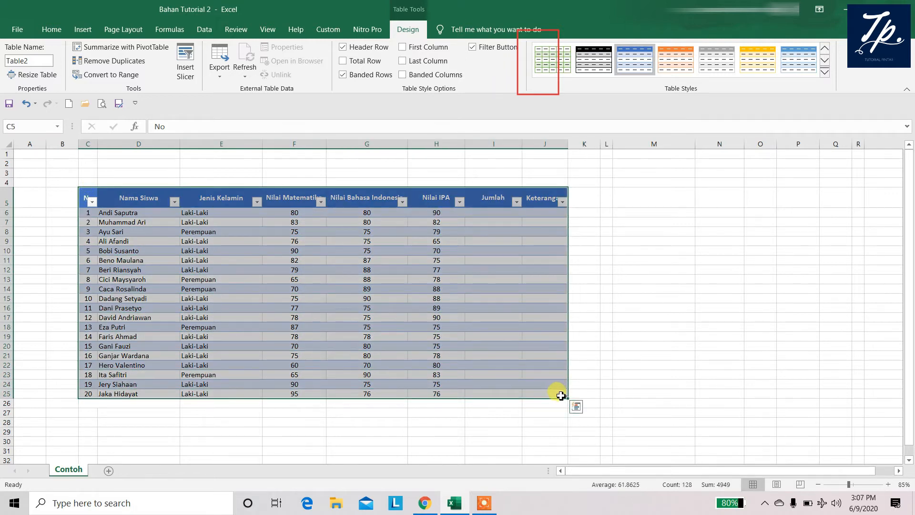
pyautogui.click(591, 234)
pyautogui.moveTo(84, 194); pyautogui.dragTo(553, 355)
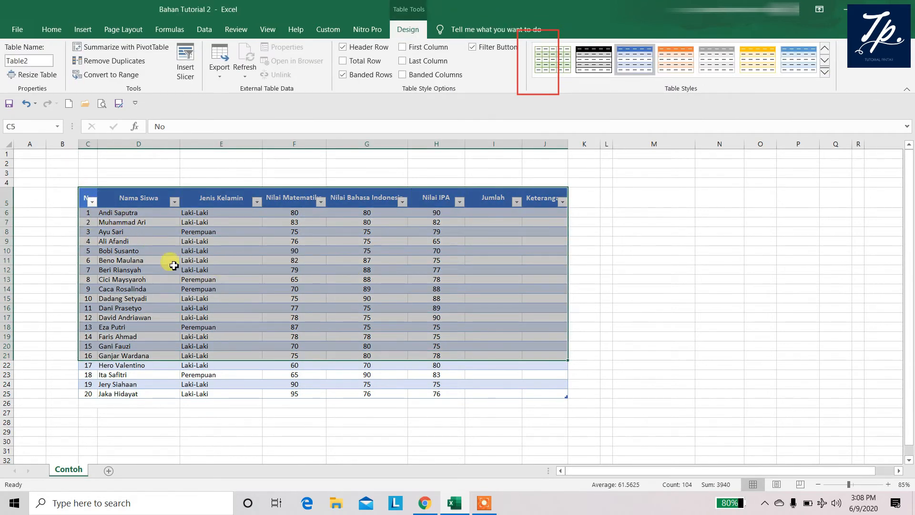
pyautogui.click(151, 261)
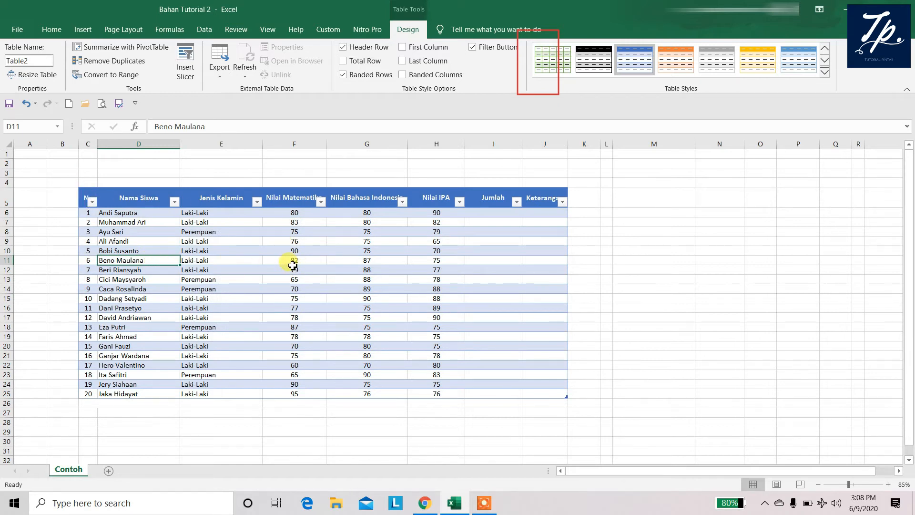
# Select cell F10 inside the table and outline the table's Design heading with a red rectangle using the recorder's drawing tools.
pyautogui.click(285, 252)
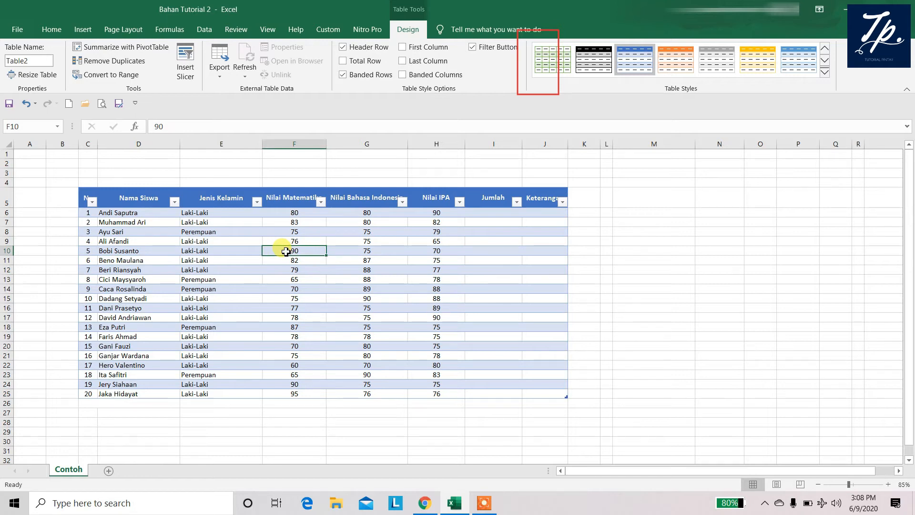
pyautogui.hotkey('alt', 'Tab')
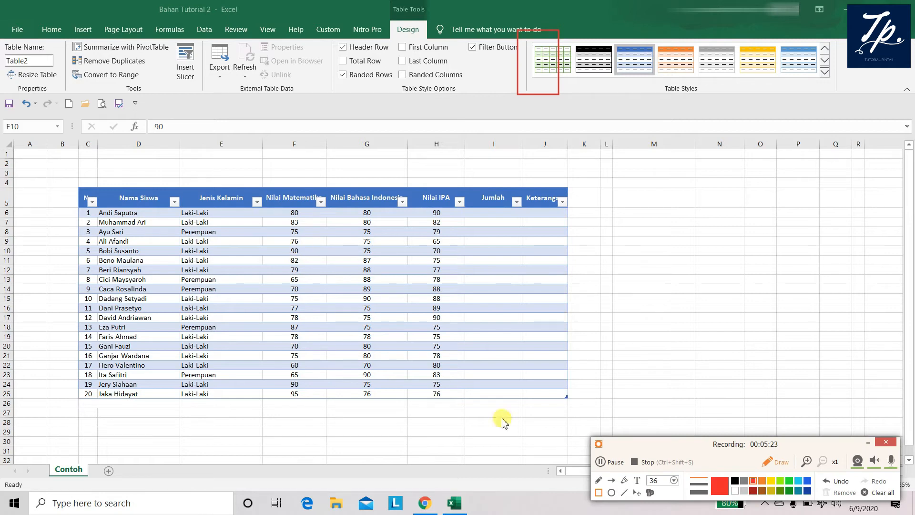
pyautogui.click(598, 492)
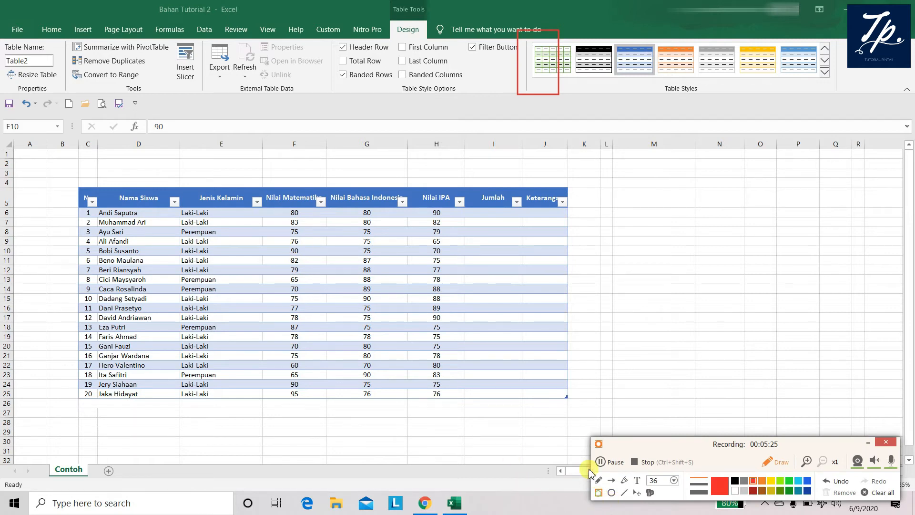
pyautogui.moveTo(375, 13); pyautogui.dragTo(441, 40)
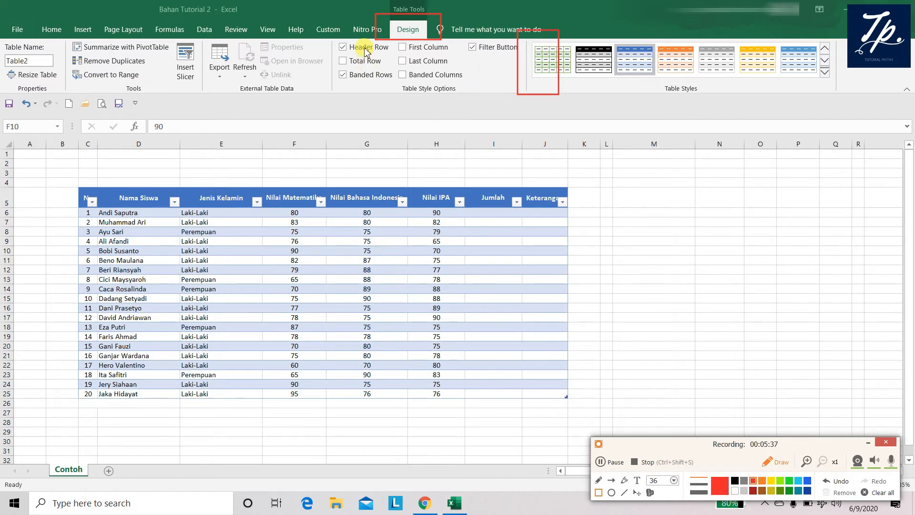
# Place number marker 1 above the table and draw red arrows from it to the No, Nama Siswa, Jenis Kelamin and Nilai Matematika headers.
pyautogui.click(650, 493)
pyautogui.click(64, 163)
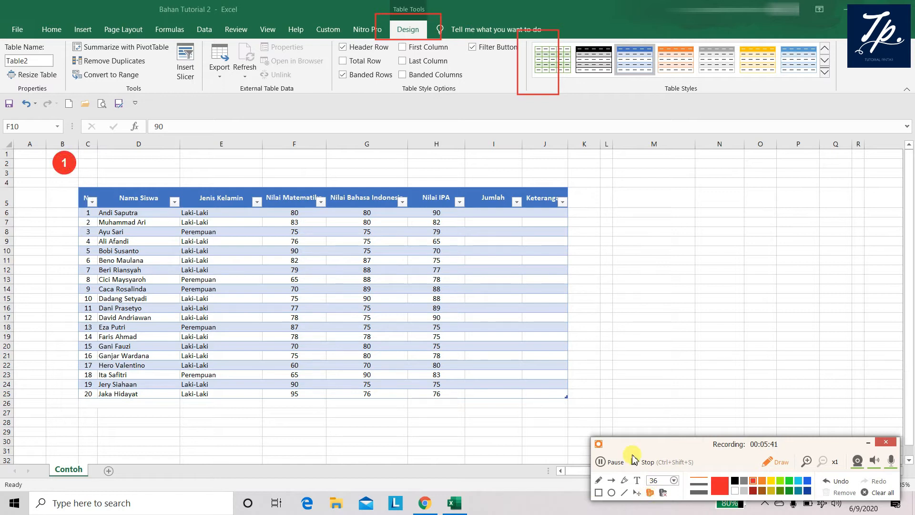
pyautogui.click(612, 482)
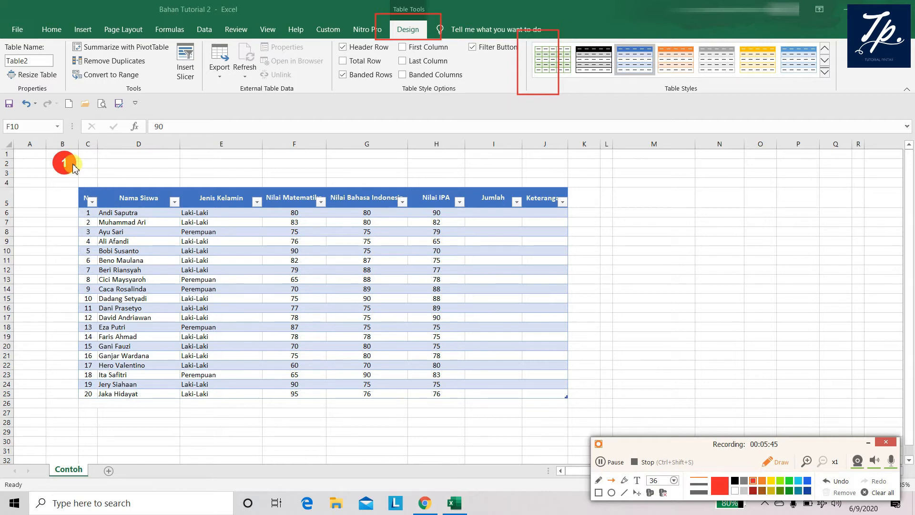
pyautogui.moveTo(73, 164)
pyautogui.mouseDown()
pyautogui.moveTo(92, 193)
pyautogui.moveTo(98, 182)
pyautogui.moveTo(130, 195)
pyautogui.mouseUp()
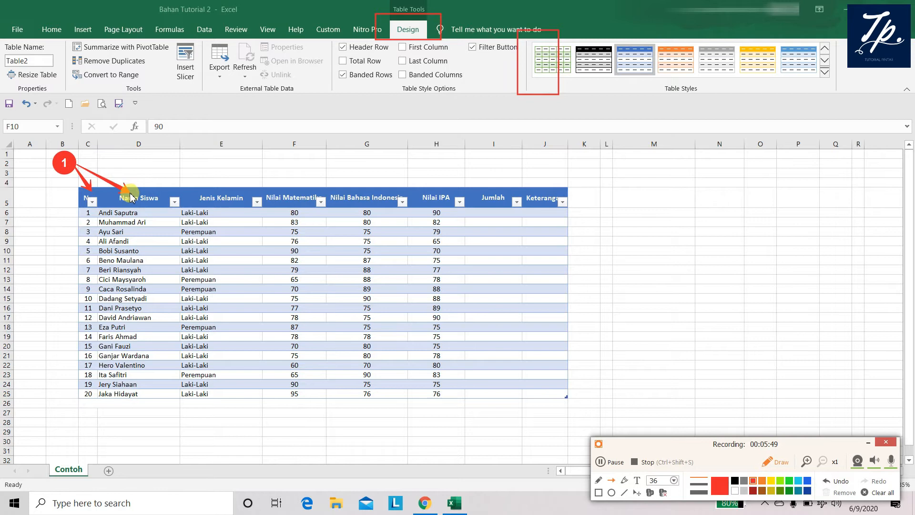
pyautogui.moveTo(74, 164); pyautogui.dragTo(205, 199)
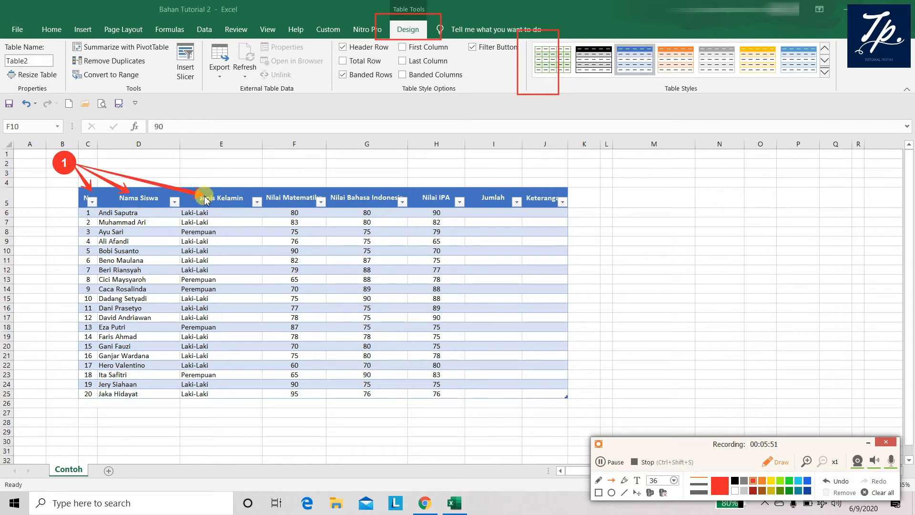
pyautogui.moveTo(74, 165)
pyautogui.mouseDown()
pyautogui.moveTo(150, 165)
pyautogui.moveTo(284, 188)
pyautogui.mouseUp()
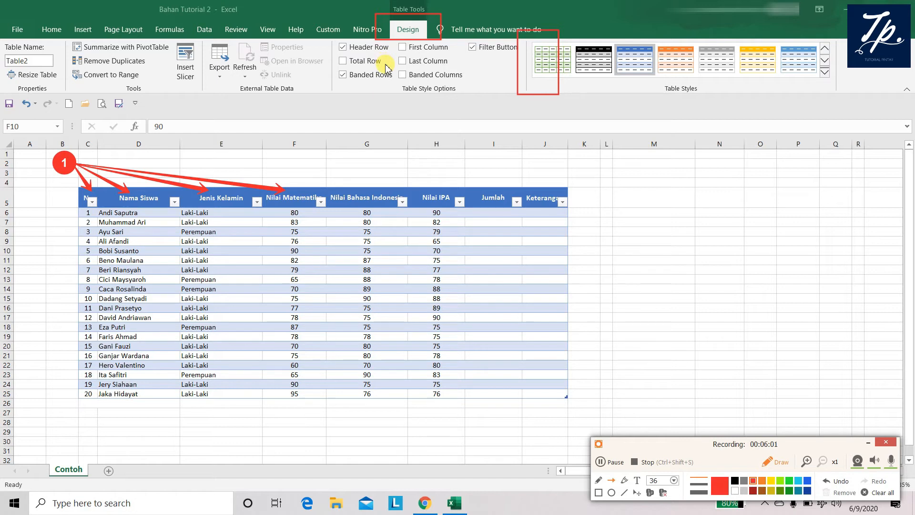
pyautogui.press('Escape')
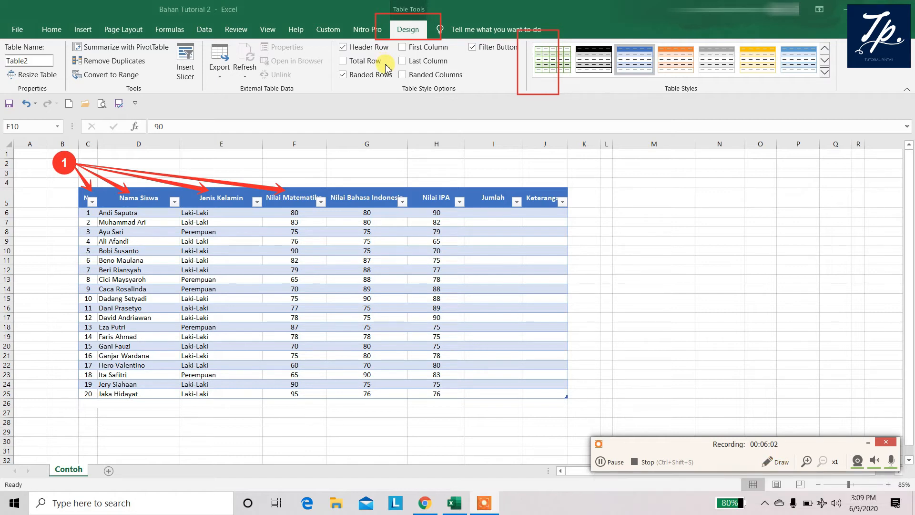
# Switch the table's Header Row option off and on repeatedly, ending with it enabled.
pyautogui.click(345, 47)
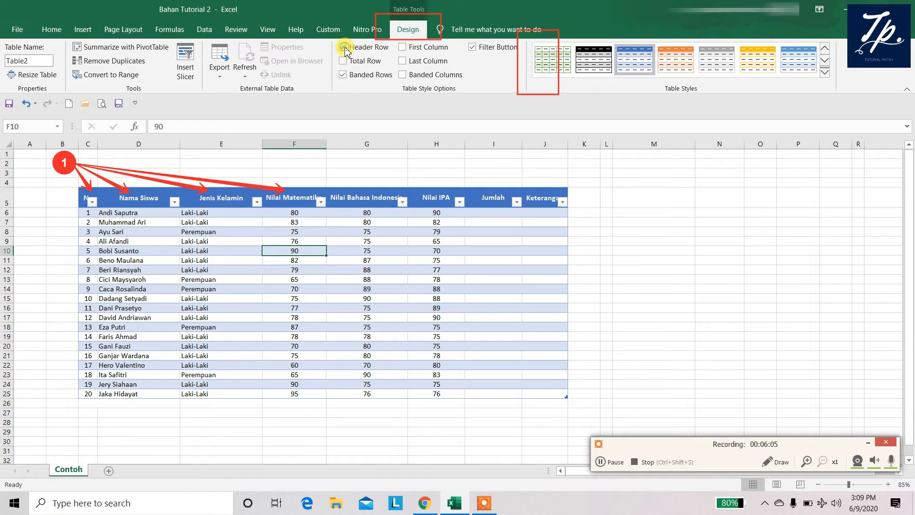
pyautogui.click(344, 47)
pyautogui.click(345, 47)
pyautogui.click(345, 48)
pyautogui.click(345, 48)
pyautogui.click(345, 48)
pyautogui.click(345, 47)
# Place number marker 2 beside the table and draw a red arrow down the No column from row 6 to row 25.
pyautogui.hotkey('ctrl', 'shift', 'd')
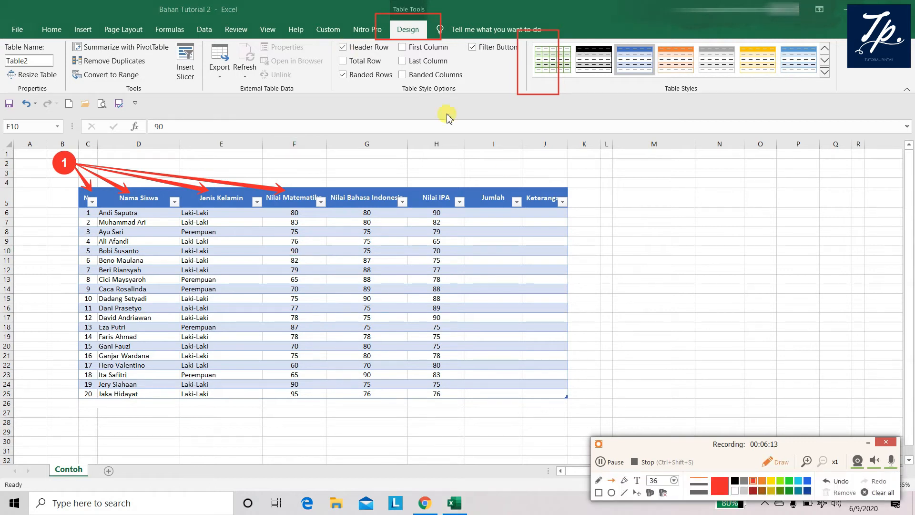
pyautogui.click(651, 494)
pyautogui.click(51, 308)
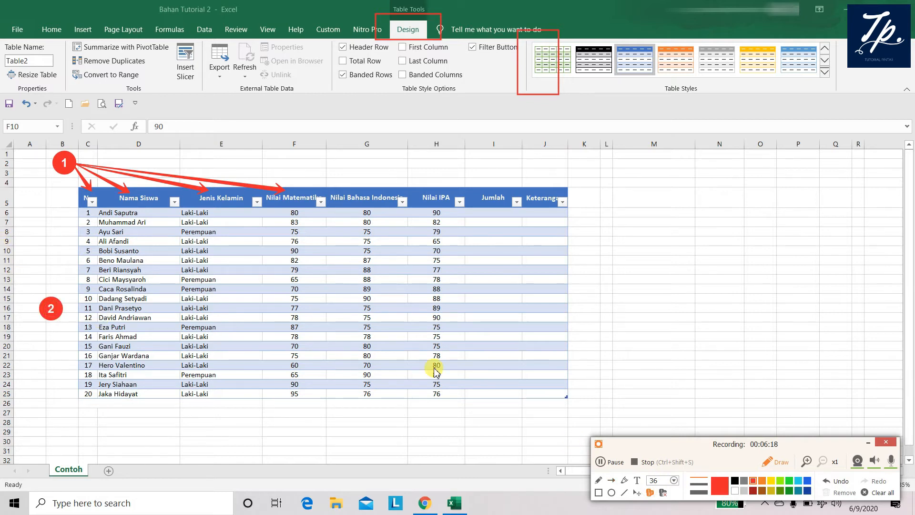
pyautogui.click(612, 480)
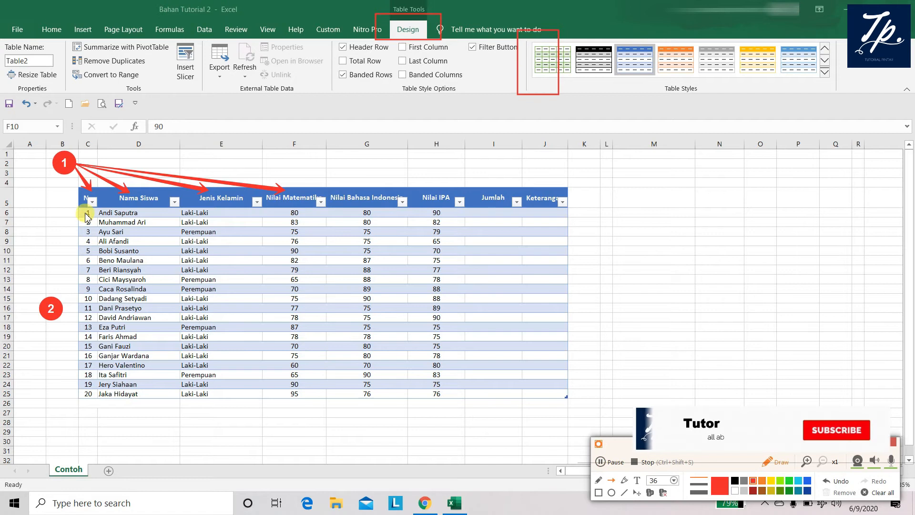
pyautogui.moveTo(84, 215); pyautogui.dragTo(83, 398)
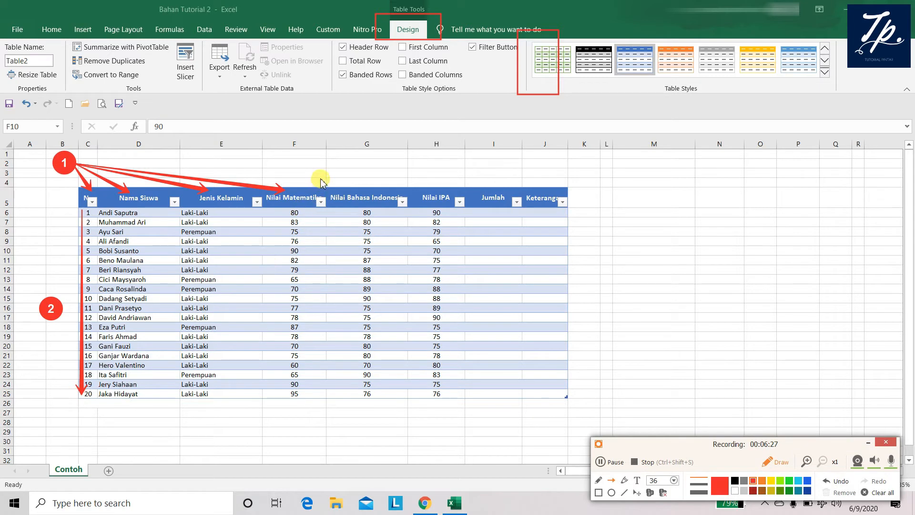
pyautogui.press('Escape')
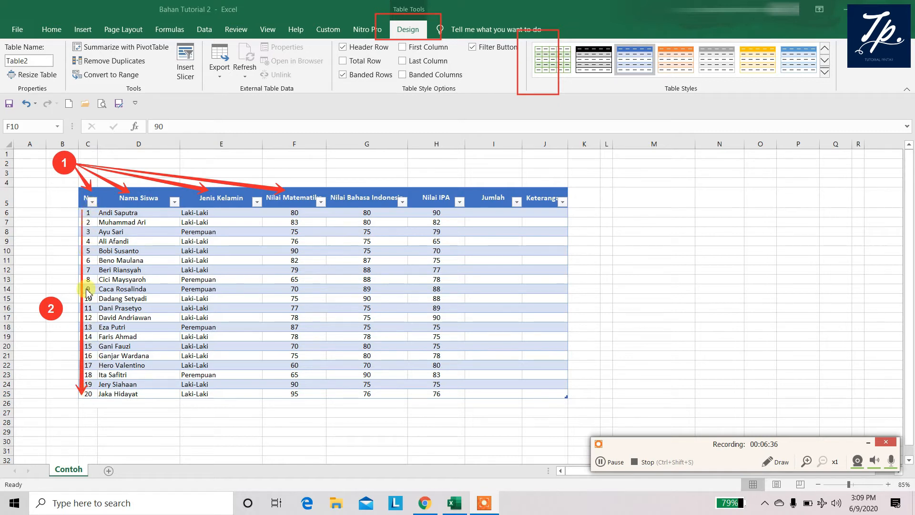
# Switch the table's First Column option on and off, ending with it enabled.
pyautogui.click(404, 51)
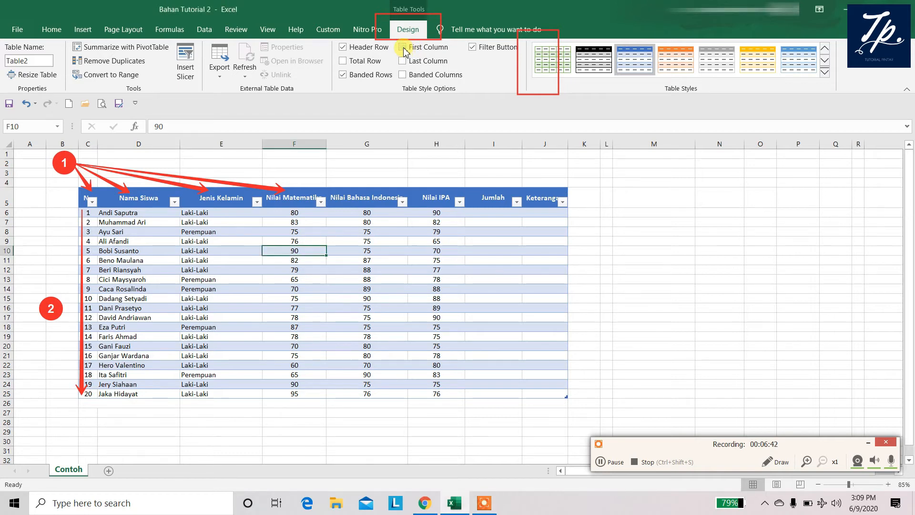
pyautogui.click(404, 50)
pyautogui.click(404, 50)
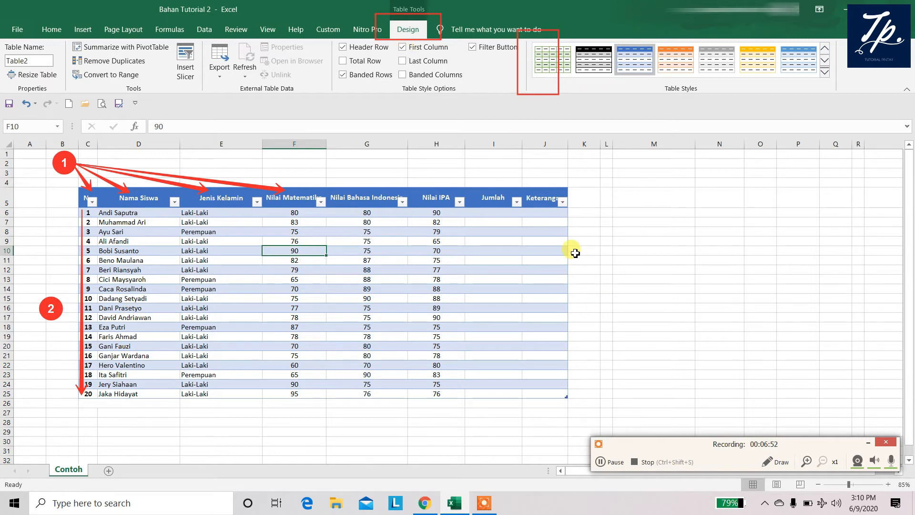
# Place number marker 3 beside column K and draw red arrows to the filter buttons of Keterangan, Jumlah, Nilai IPA and Nilai Bahasa Indonesia.
pyautogui.hotkey('ctrl', 'shift', 'd')
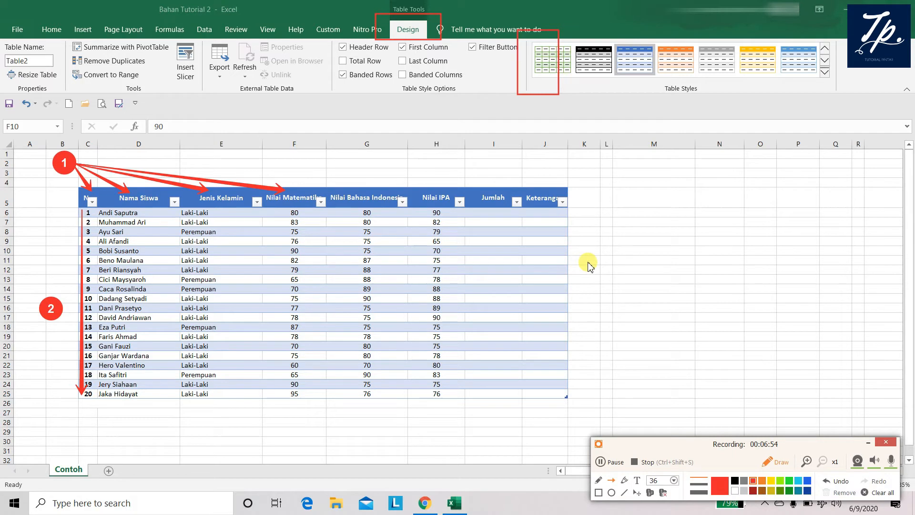
pyautogui.click(651, 493)
pyautogui.click(594, 258)
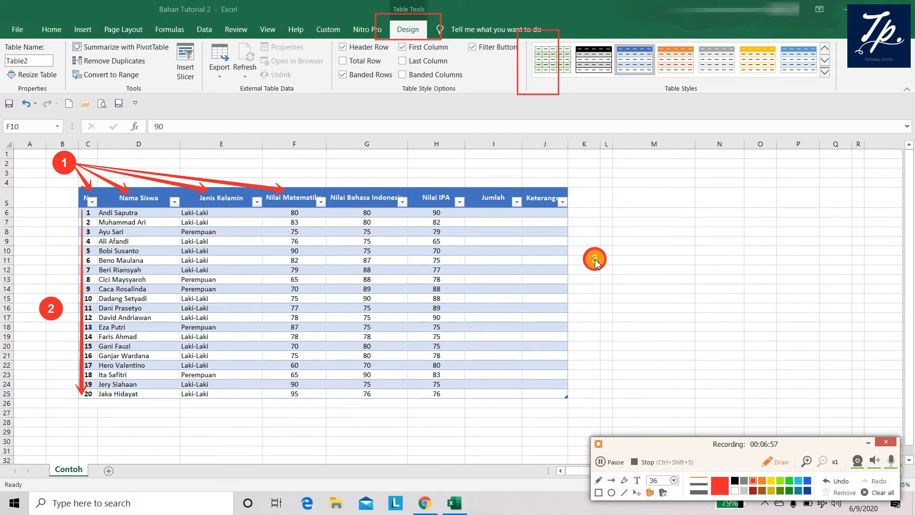
pyautogui.click(613, 481)
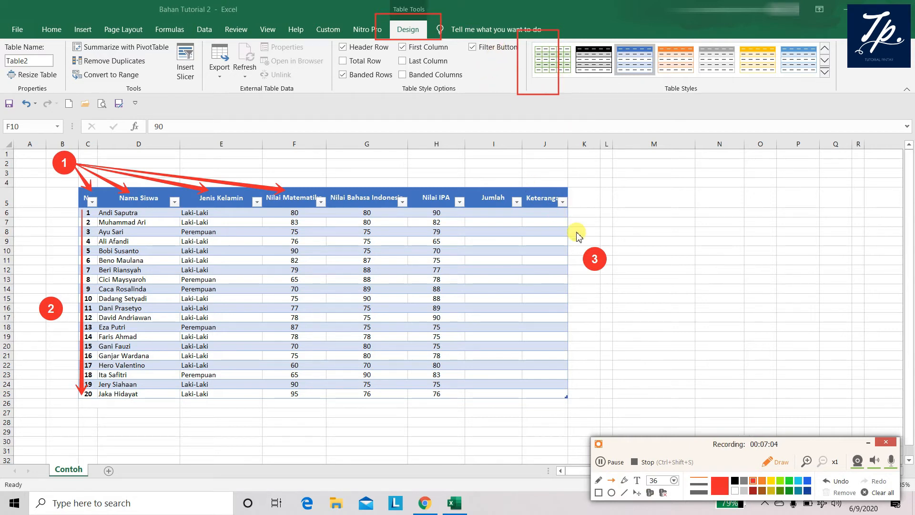
pyautogui.moveTo(590, 250); pyautogui.dragTo(566, 209)
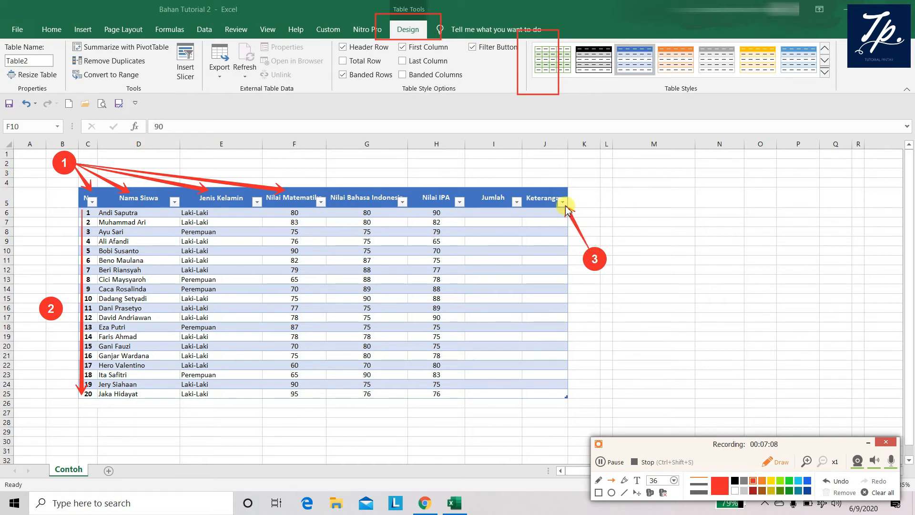
pyautogui.moveTo(590, 251); pyautogui.dragTo(520, 207)
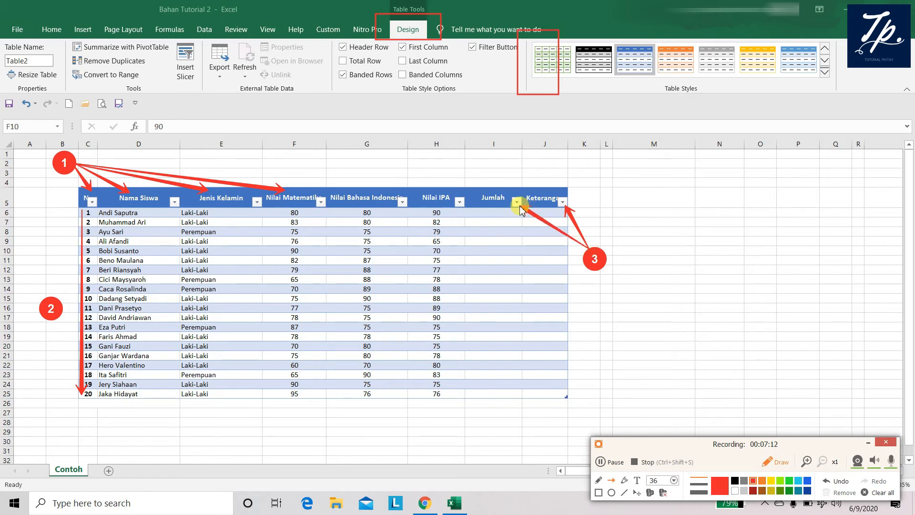
pyautogui.moveTo(589, 250); pyautogui.dragTo(463, 209)
pyautogui.moveTo(589, 249); pyautogui.dragTo(404, 205)
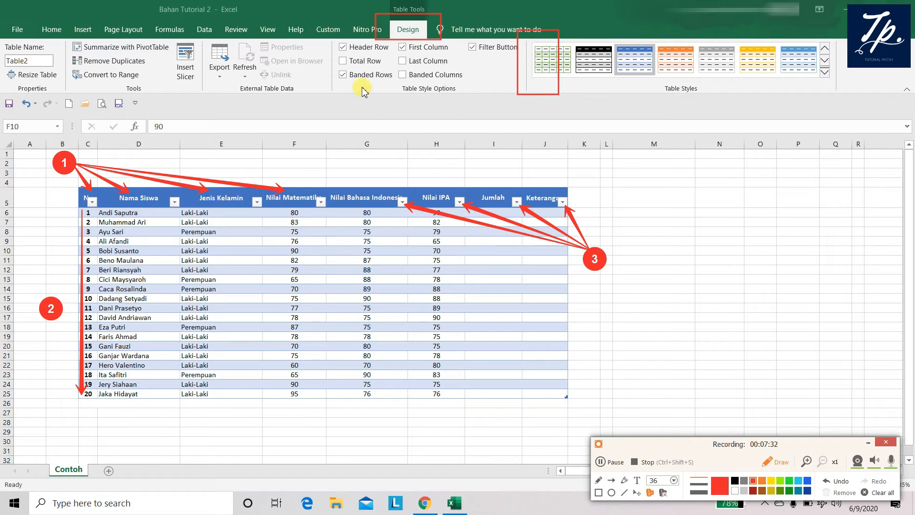
# Enable the table's Total Row option and annotate that row with number marker 4 and a short red arrow from below.
pyautogui.click(146, 423)
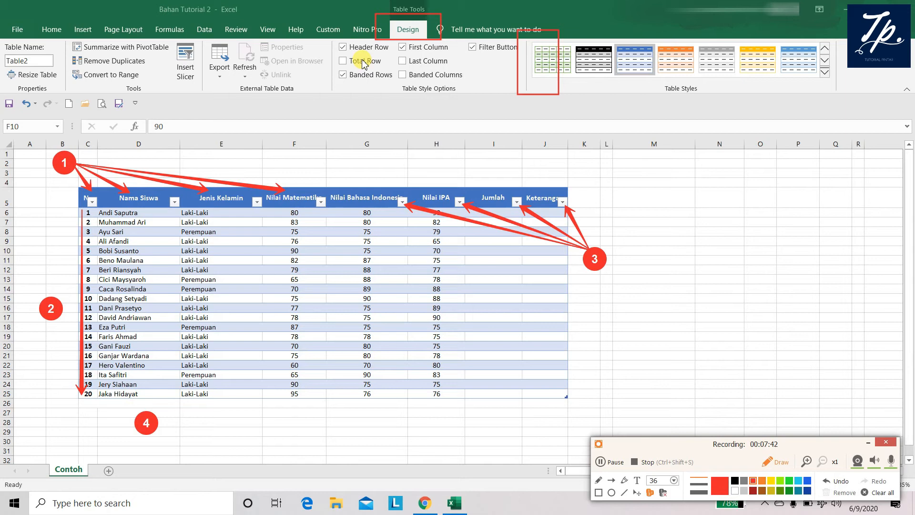
pyautogui.press('Escape')
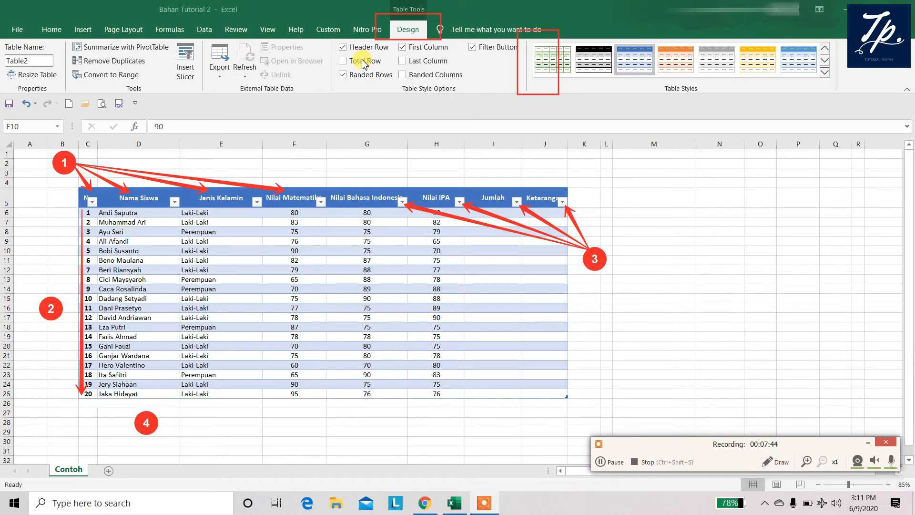
pyautogui.click(342, 60)
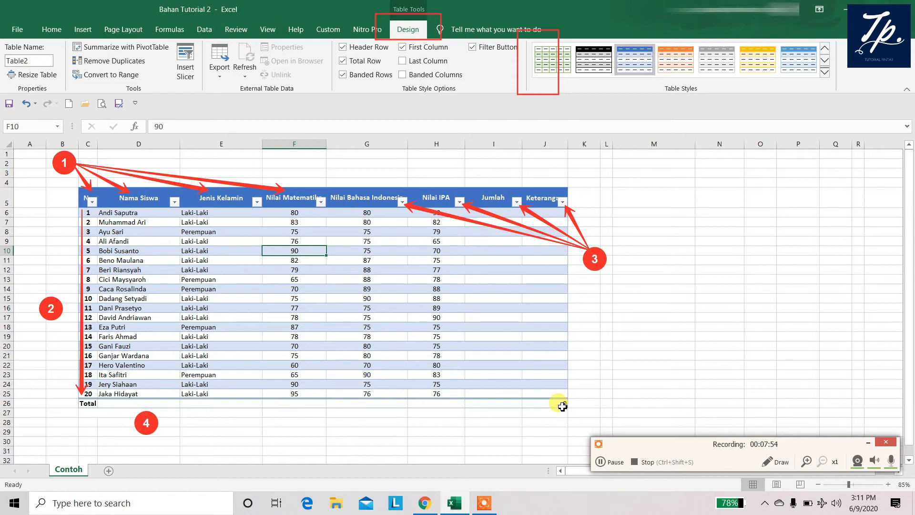
pyautogui.click(609, 446)
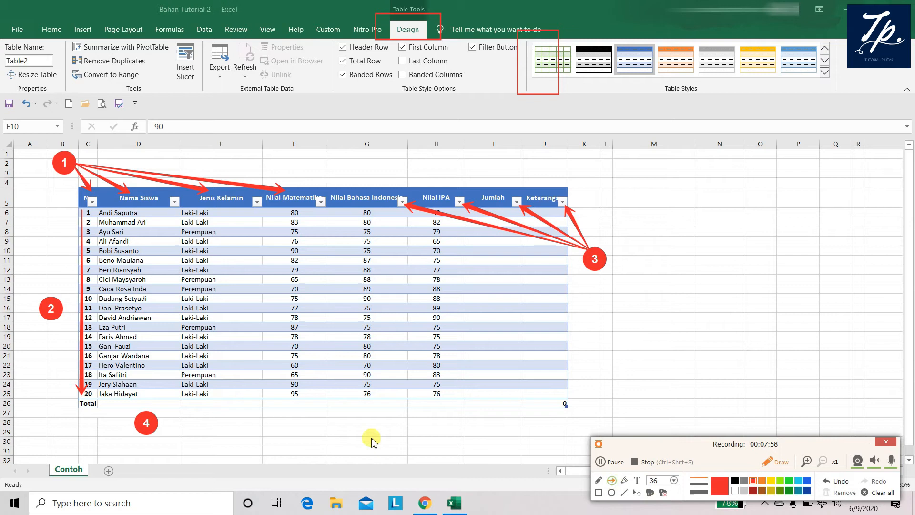
pyautogui.moveTo(156, 419); pyautogui.dragTo(170, 406)
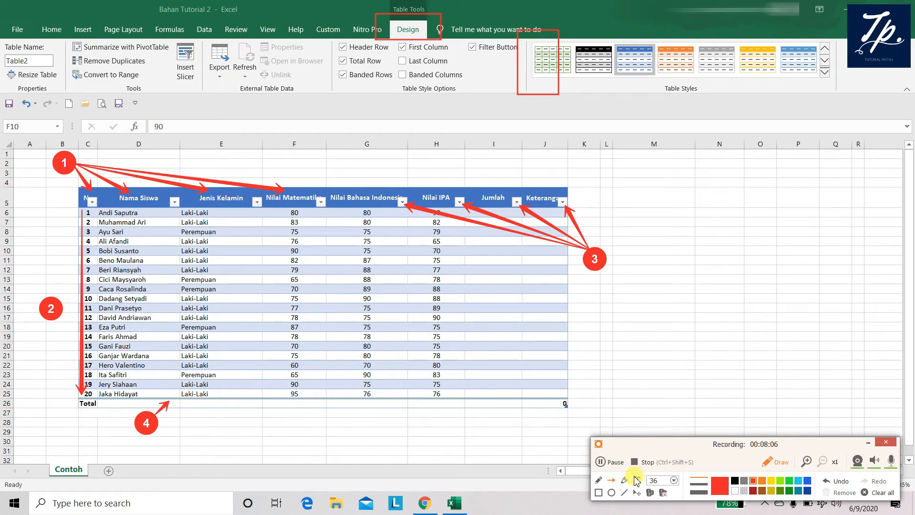
# Place number marker 5 beside the table's last column and draw a red arrow down the Keterangan column to row 25.
pyautogui.click(652, 494)
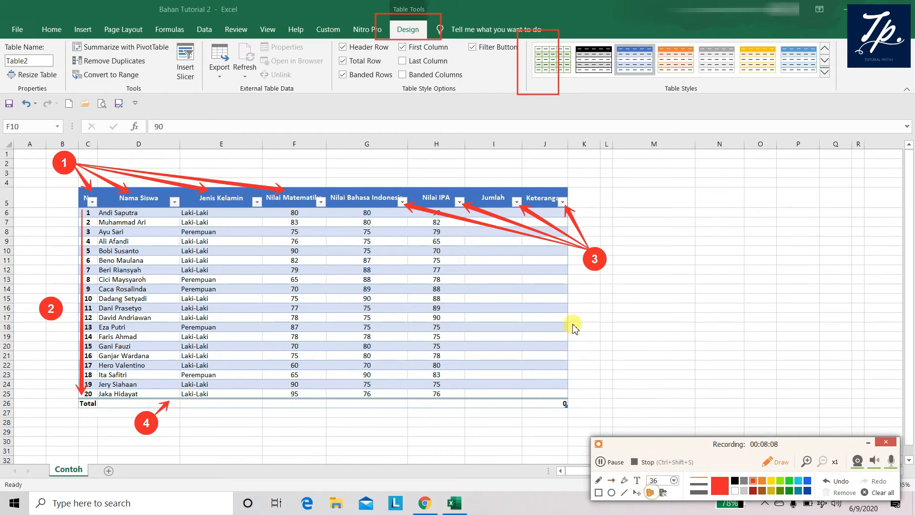
pyautogui.click(594, 334)
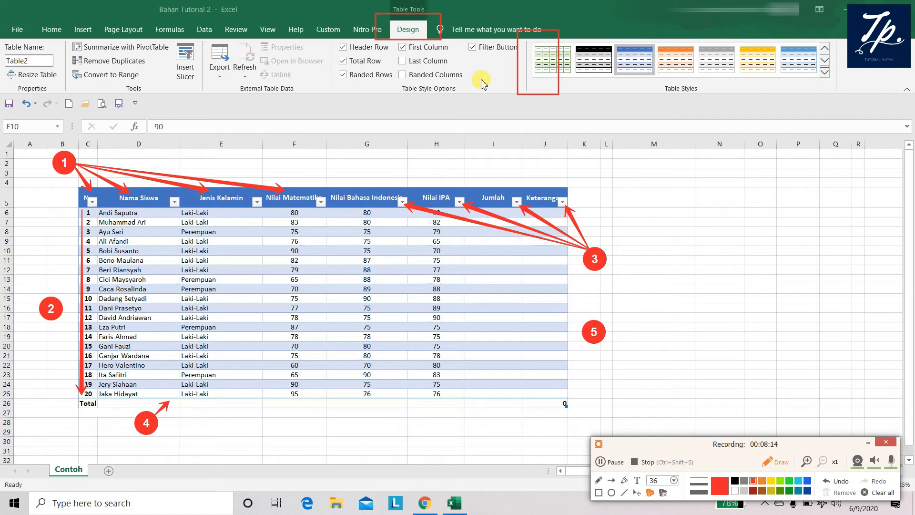
pyautogui.click(611, 481)
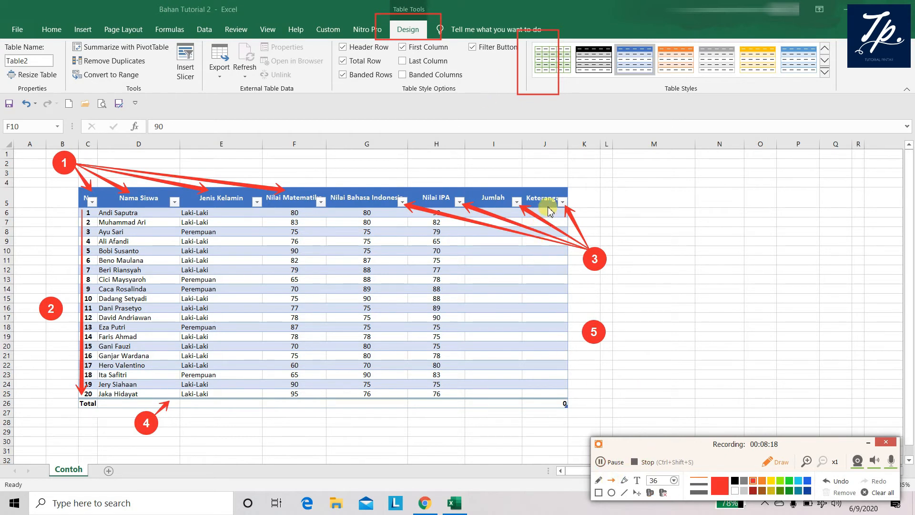
pyautogui.moveTo(547, 213); pyautogui.dragTo(549, 400)
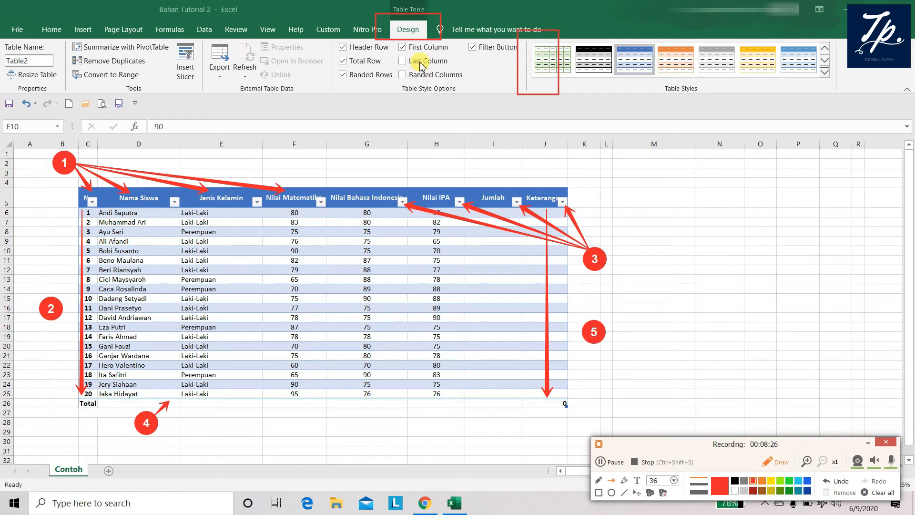
pyautogui.press('Escape')
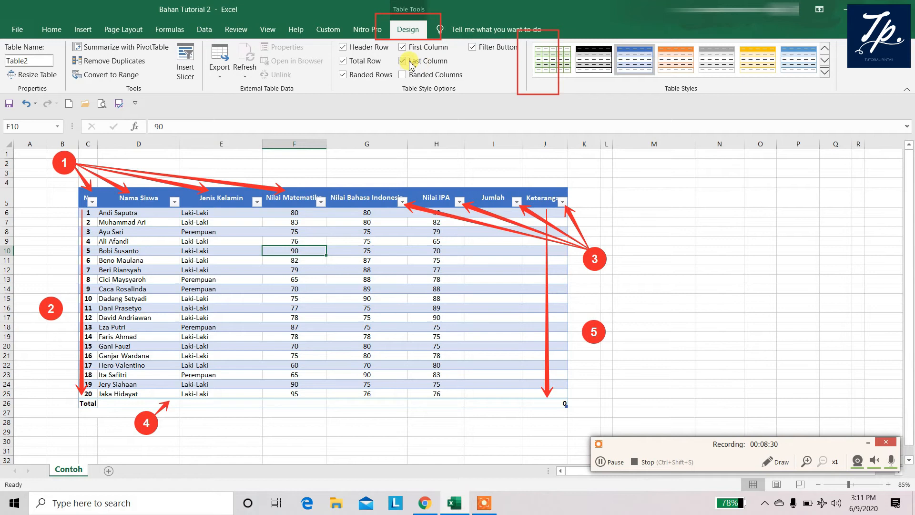
# Enable the table's Last Column option and enter Sakit in cell J11 of the Keterangan column.
pyautogui.click(403, 61)
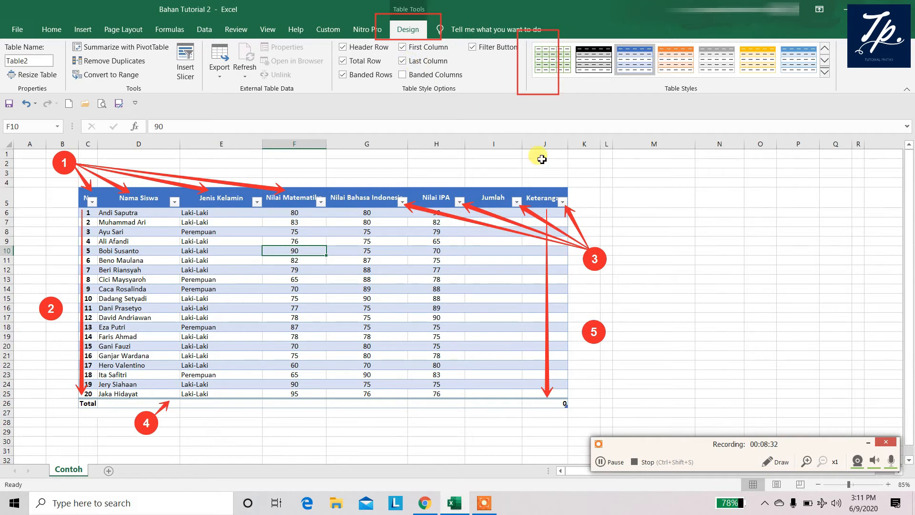
pyautogui.click(555, 213)
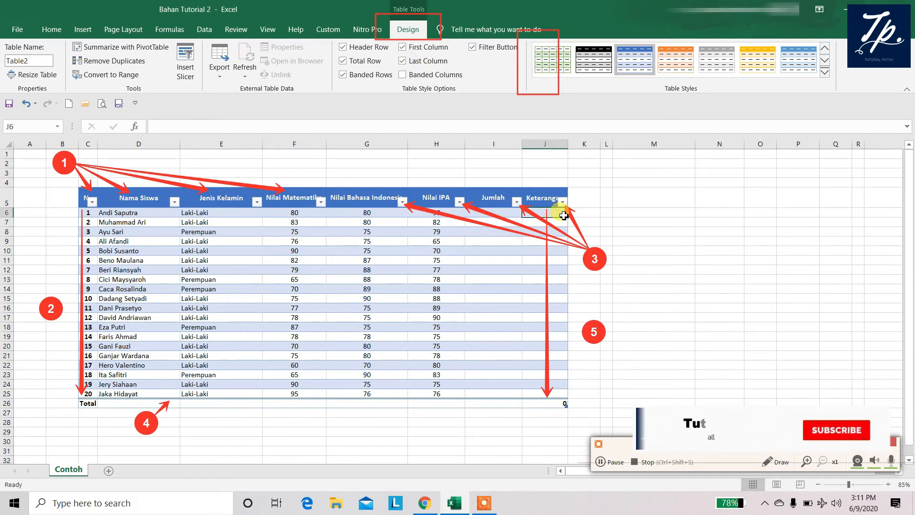
pyautogui.click(536, 260)
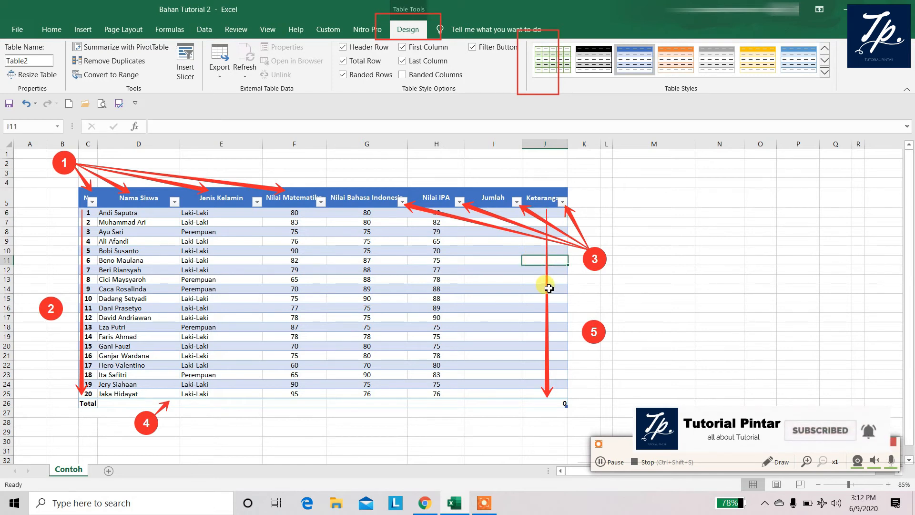
pyautogui.write('Saki')
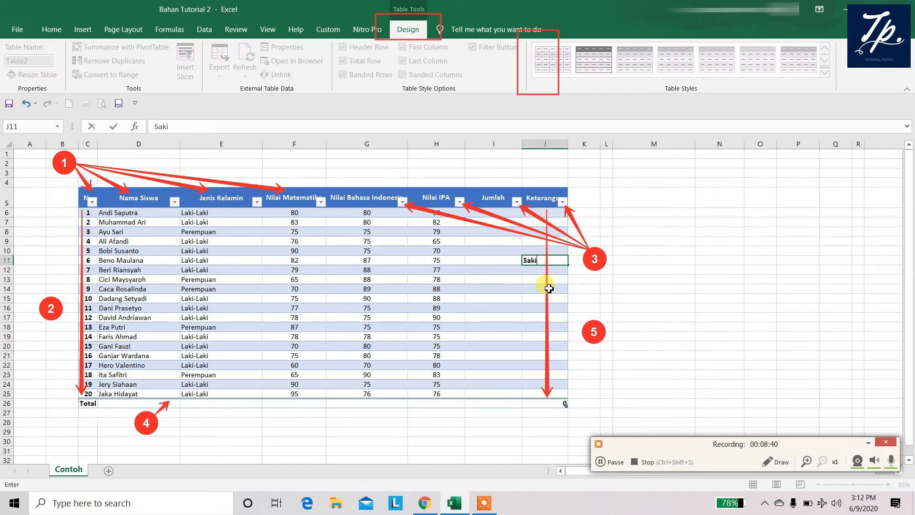
pyautogui.write('t')
pyautogui.press('Return')
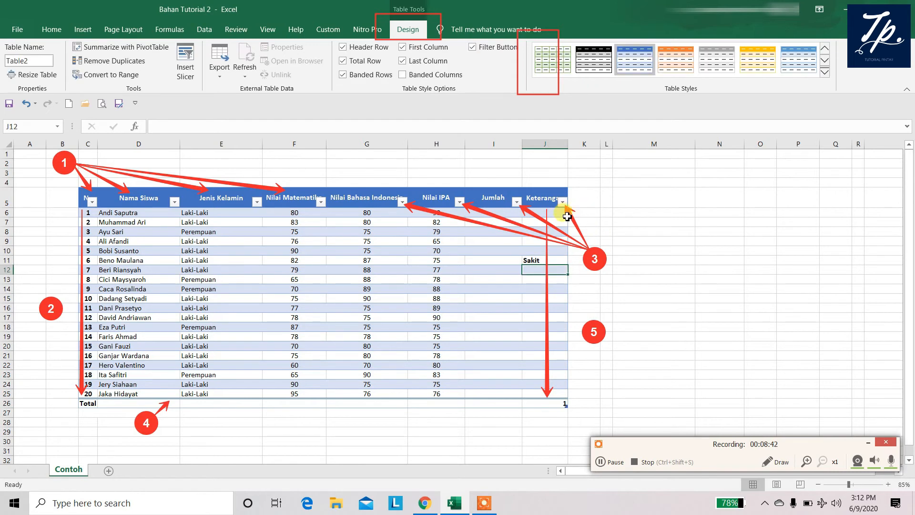
# Select cell J6 and switch the Last Column option off and on repeatedly, ending with it enabled.
pyautogui.click(557, 213)
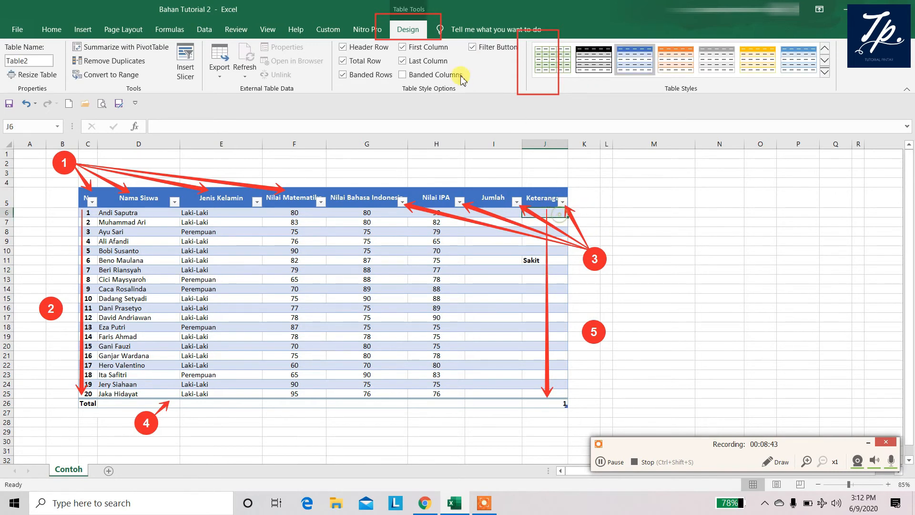
pyautogui.click(428, 68)
pyautogui.click(428, 68)
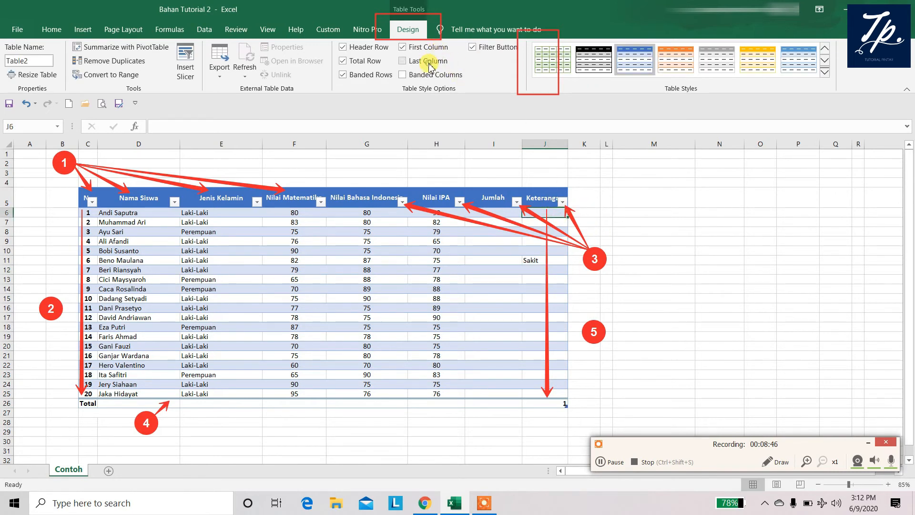
pyautogui.click(431, 67)
pyautogui.click(430, 67)
pyautogui.click(431, 67)
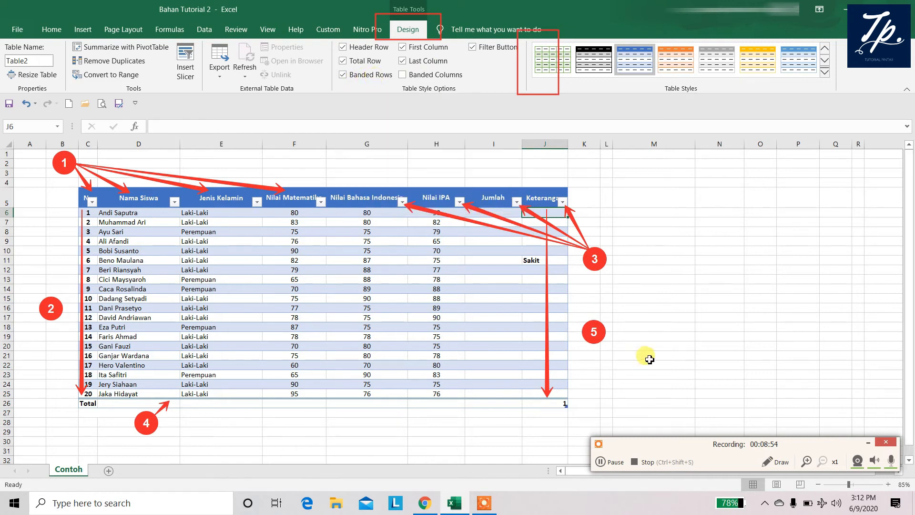
# Place number marker 6 below the Nilai Matematika column and draw three red arrows from it to rows 6, 7 and 8 of Nama Siswa.
pyautogui.hotkey('ctrl', 'shift', 'd')
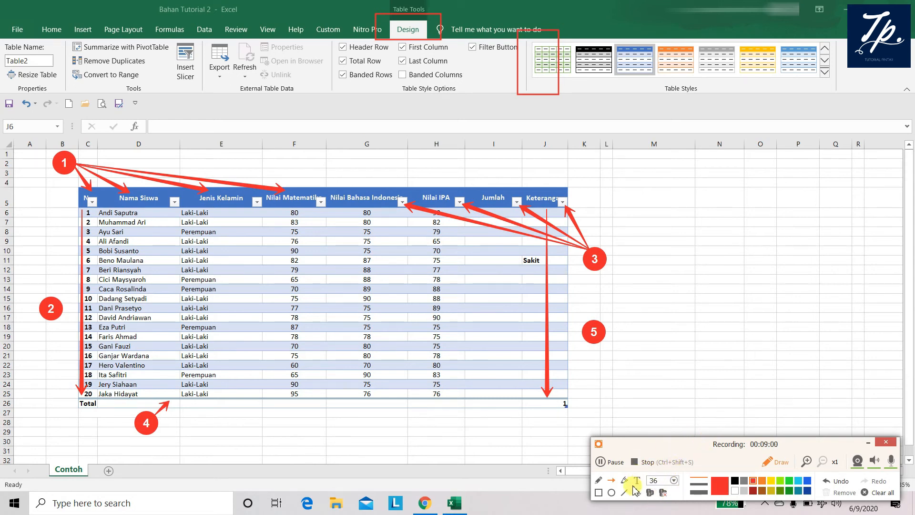
pyautogui.click(647, 494)
pyautogui.click(292, 417)
pyautogui.click(611, 480)
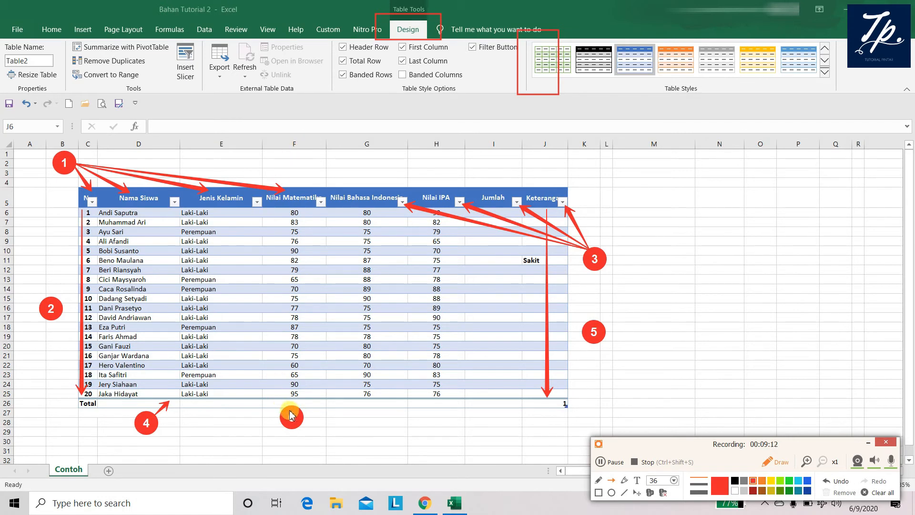
pyautogui.moveTo(288, 407); pyautogui.dragTo(161, 213)
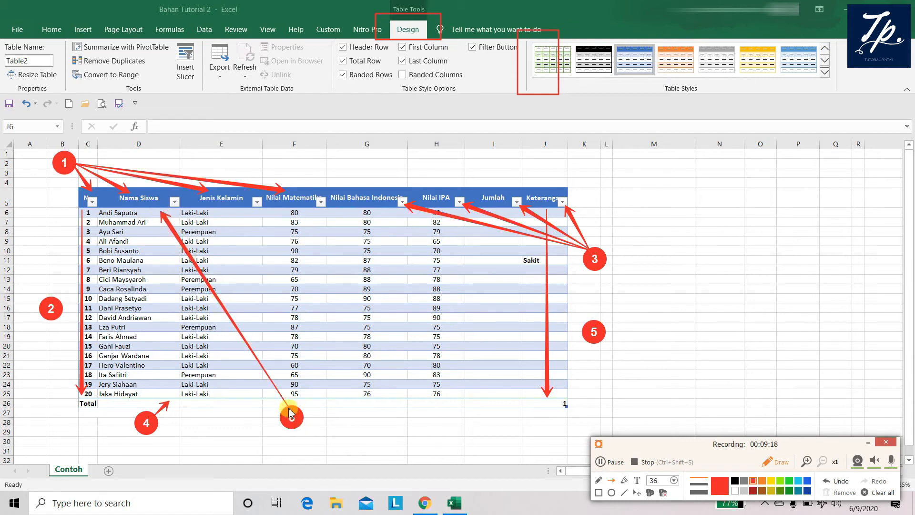
pyautogui.moveTo(291, 411)
pyautogui.mouseDown()
pyautogui.moveTo(210, 320)
pyautogui.moveTo(153, 239)
pyautogui.moveTo(155, 226)
pyautogui.mouseUp()
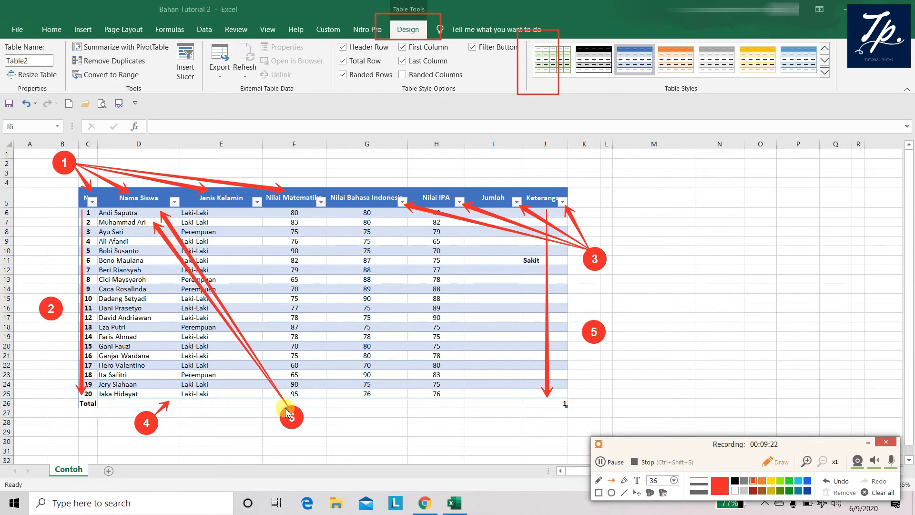
pyautogui.moveTo(287, 411)
pyautogui.mouseDown()
pyautogui.moveTo(159, 299)
pyautogui.moveTo(145, 234)
pyautogui.mouseUp()
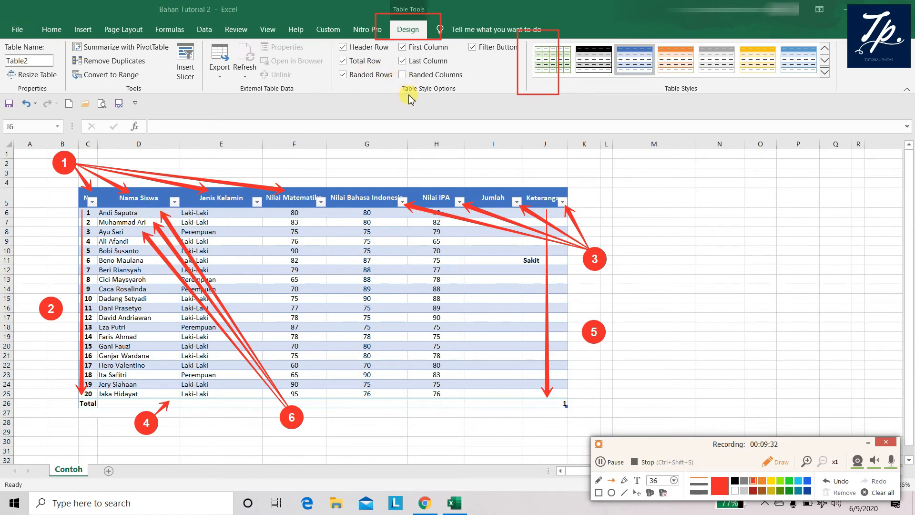
pyautogui.press('Escape')
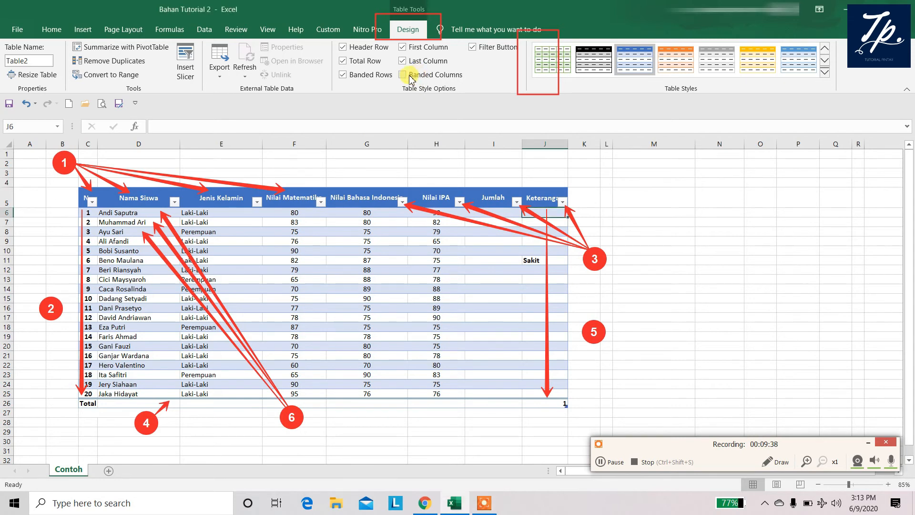
# Enable Banded Columns, place number marker 7 below Nilai Bahasa Indonesia, and draw three red arrows to cells D23, E23 and F23.
pyautogui.click(403, 76)
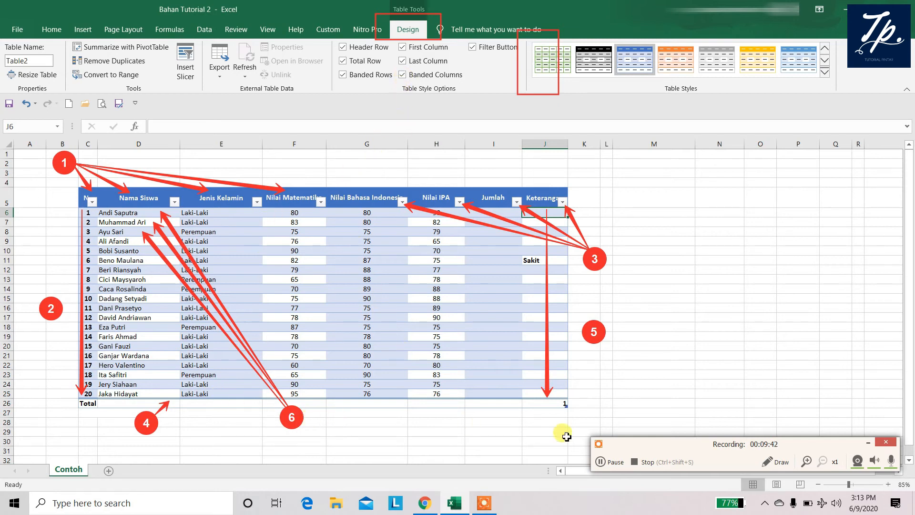
pyautogui.hotkey('ctrl', 'shift', 'd')
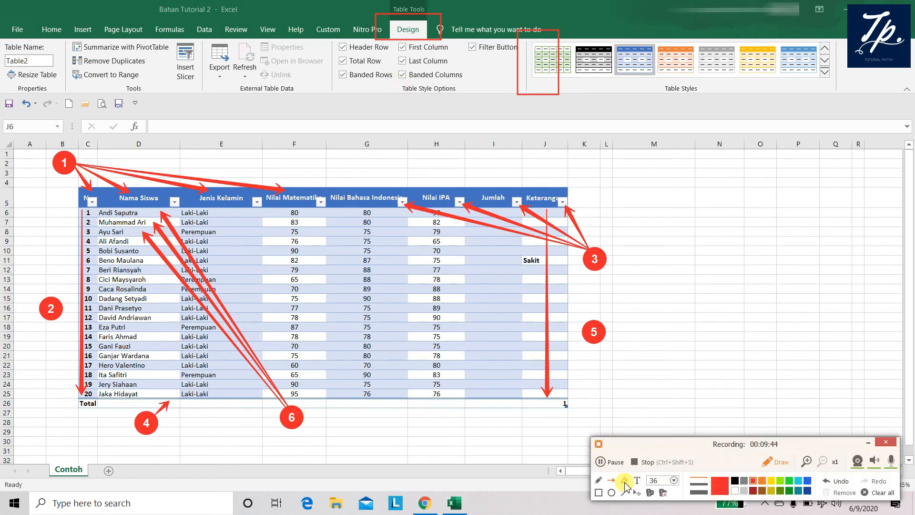
pyautogui.click(649, 495)
pyautogui.click(358, 421)
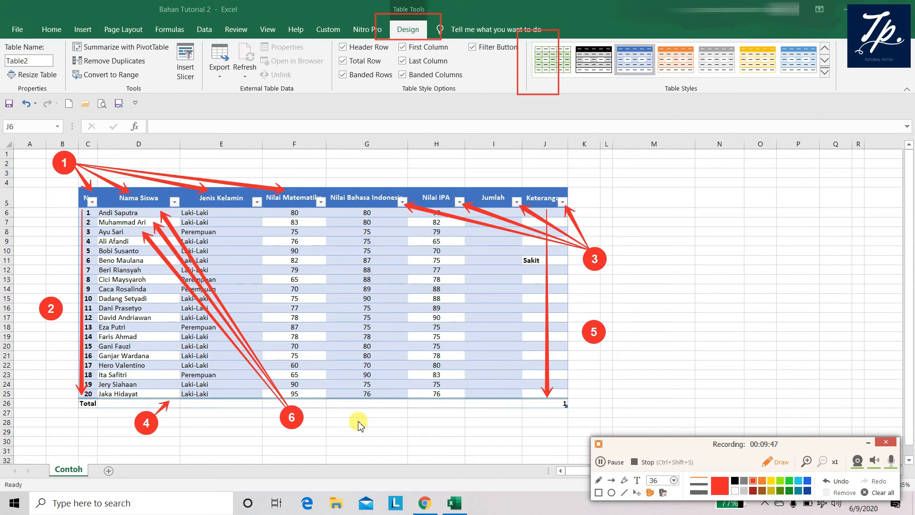
pyautogui.click(611, 480)
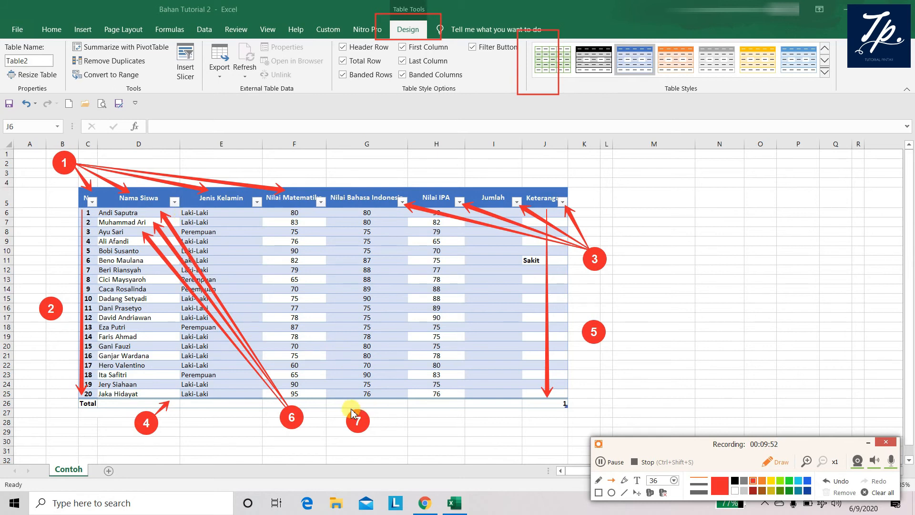
pyautogui.moveTo(352, 417)
pyautogui.mouseDown()
pyautogui.moveTo(263, 385)
pyautogui.moveTo(168, 378)
pyautogui.mouseUp()
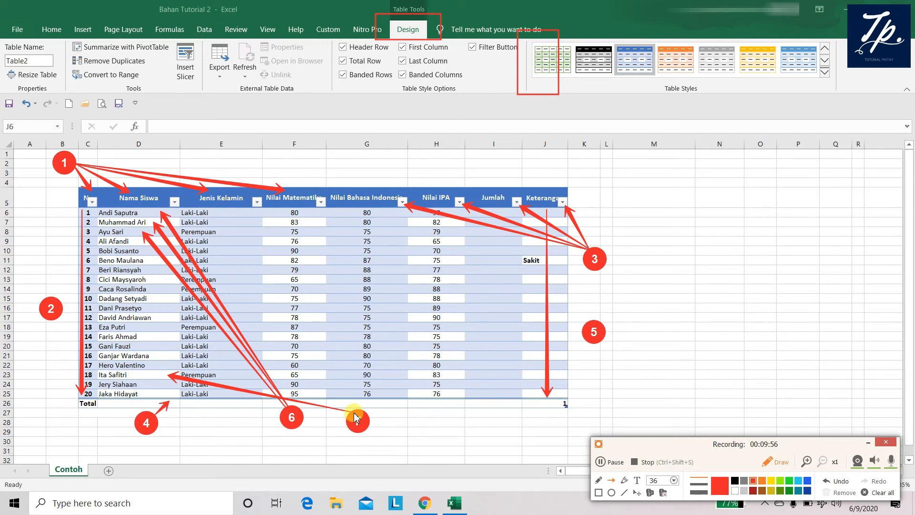
pyautogui.moveTo(355, 418); pyautogui.dragTo(232, 385)
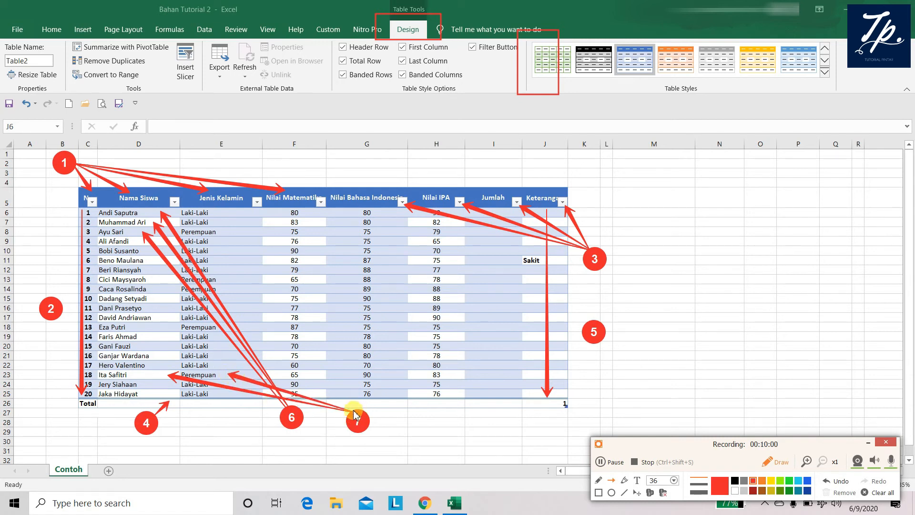
pyautogui.moveTo(356, 411); pyautogui.dragTo(284, 378)
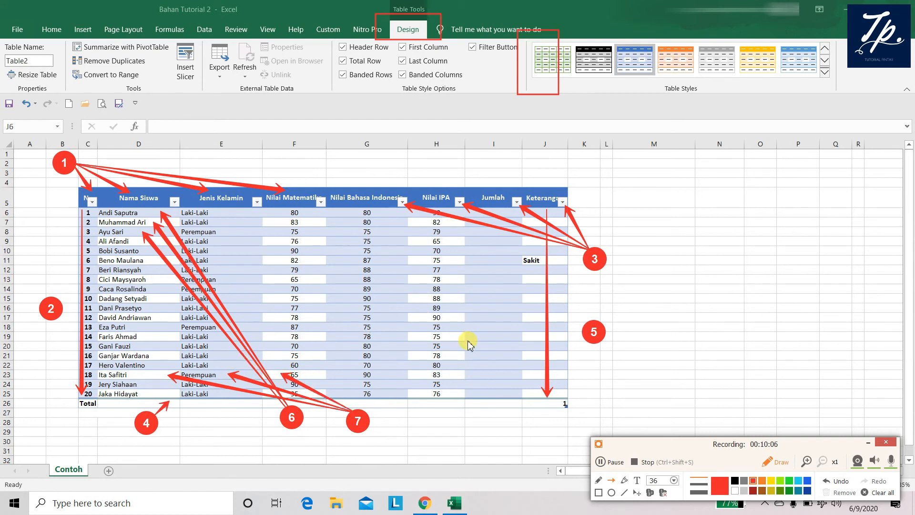
pyautogui.press('Escape')
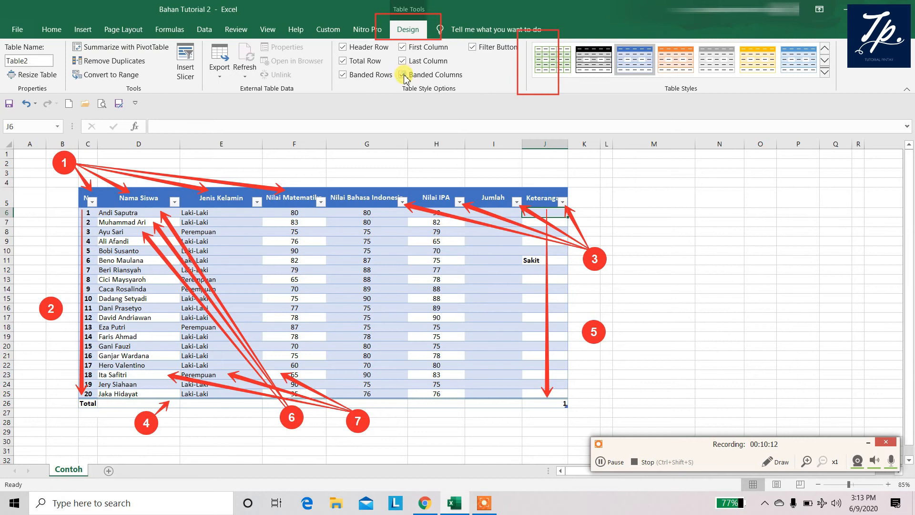
# Disable the table's Banded Columns option and clear all drawn annotations from the screen.
pyautogui.click(403, 77)
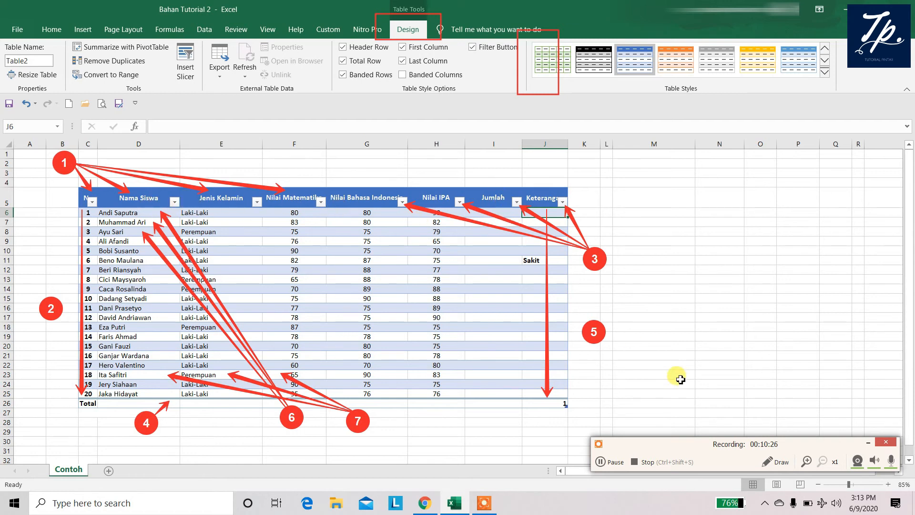
pyautogui.hotkey('ctrl', 'shift', 'd')
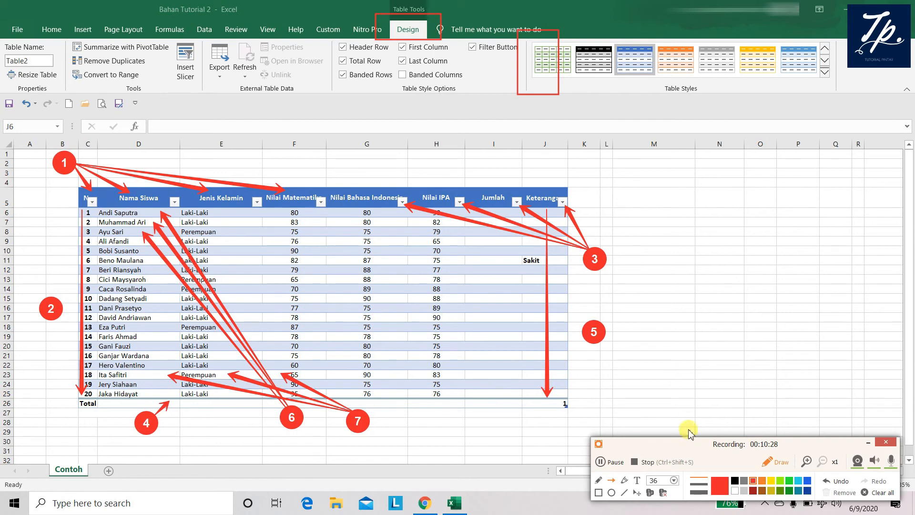
pyautogui.click(661, 494)
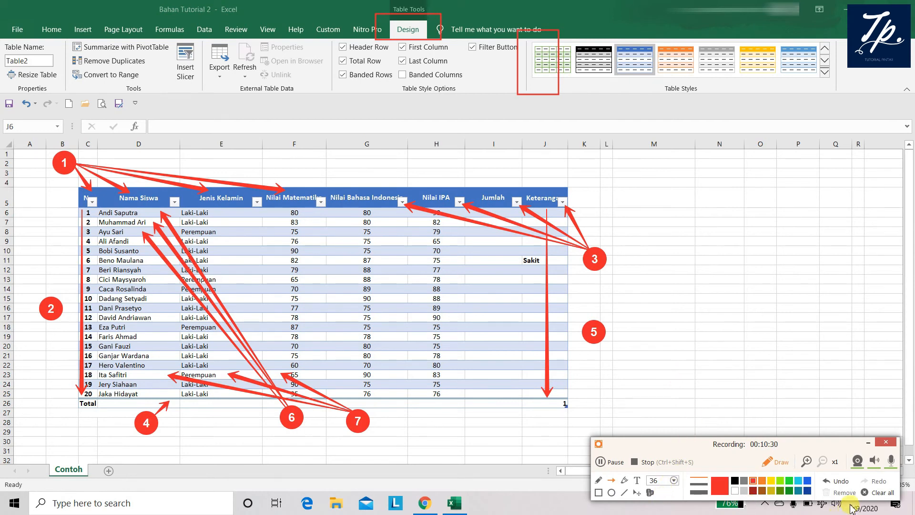
pyautogui.click(873, 494)
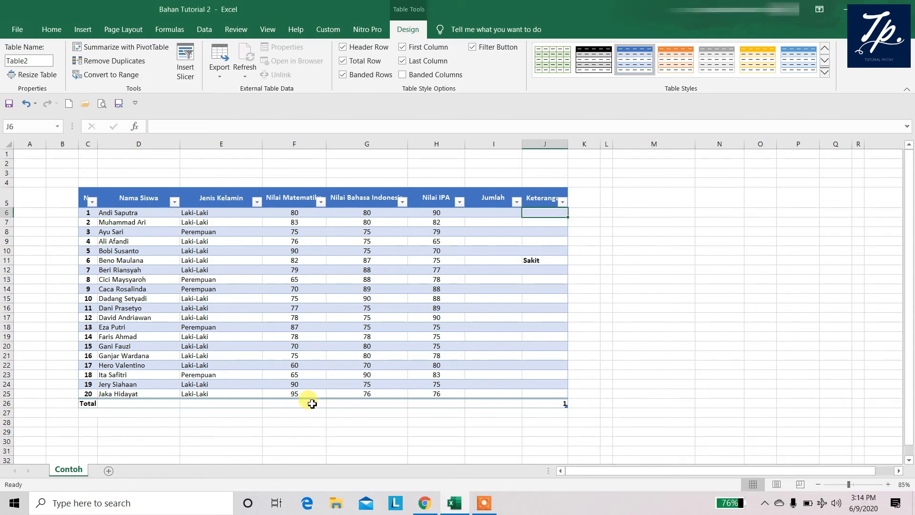
# Set the Total Row cell F26 to calculate the Average of the Nilai Matematika column.
pyautogui.click(311, 403)
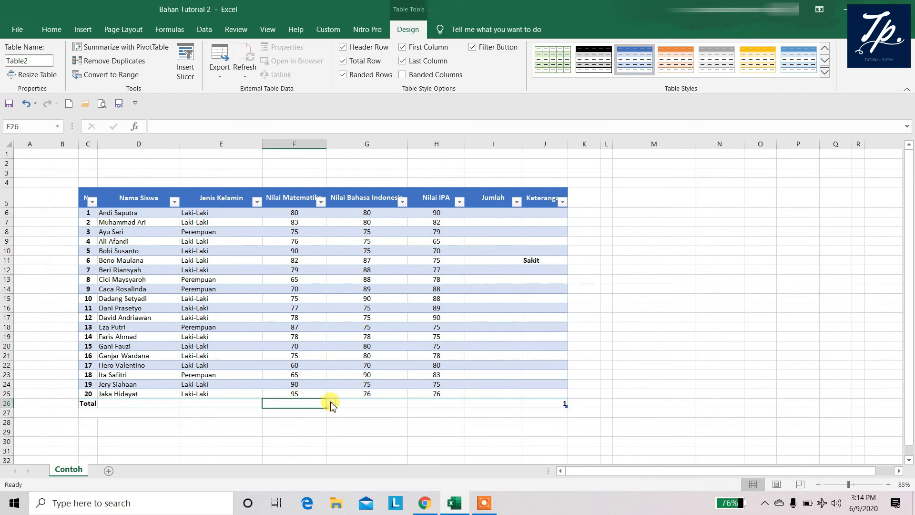
pyautogui.click(332, 404)
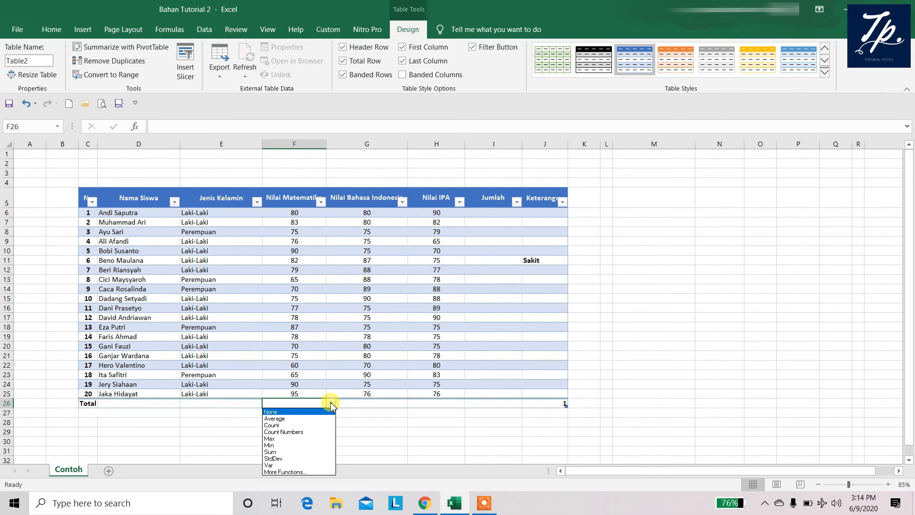
pyautogui.scroll(-1, 331, 402)
pyautogui.click(332, 375)
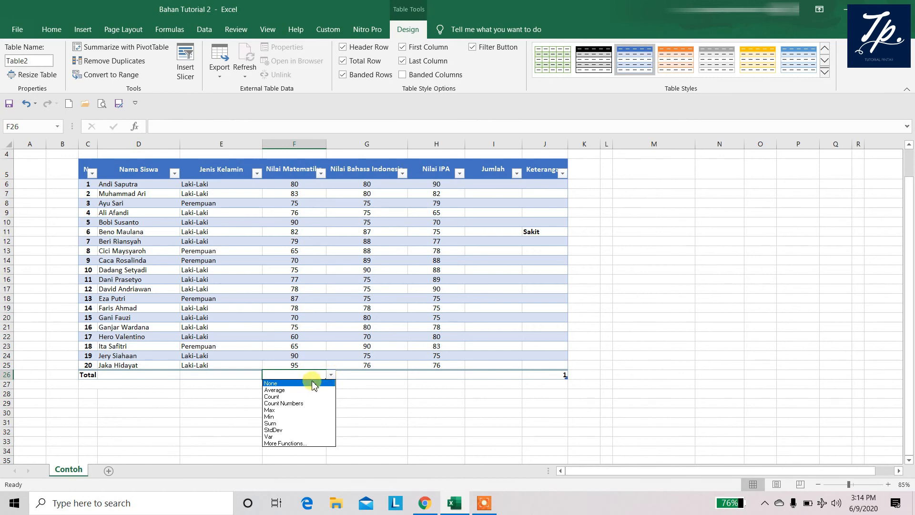
pyautogui.click(288, 390)
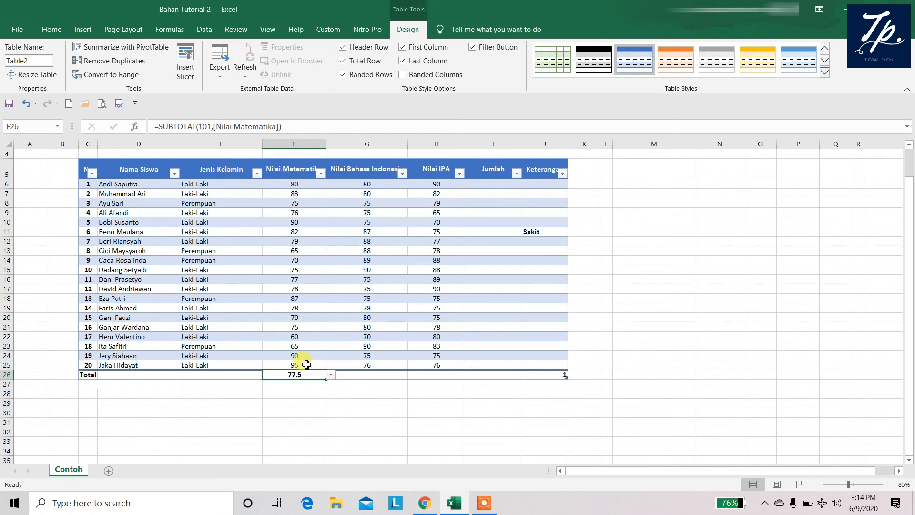
# Set the Total Row to calculate Max for Nilai Bahasa Indonesia in G26 and Min for Nilai IPA in H26.
pyautogui.click(389, 377)
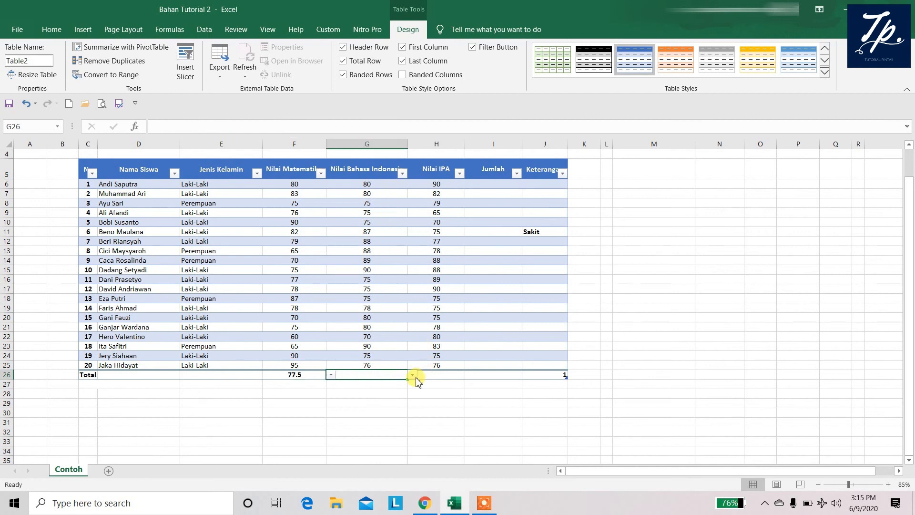
pyautogui.click(412, 375)
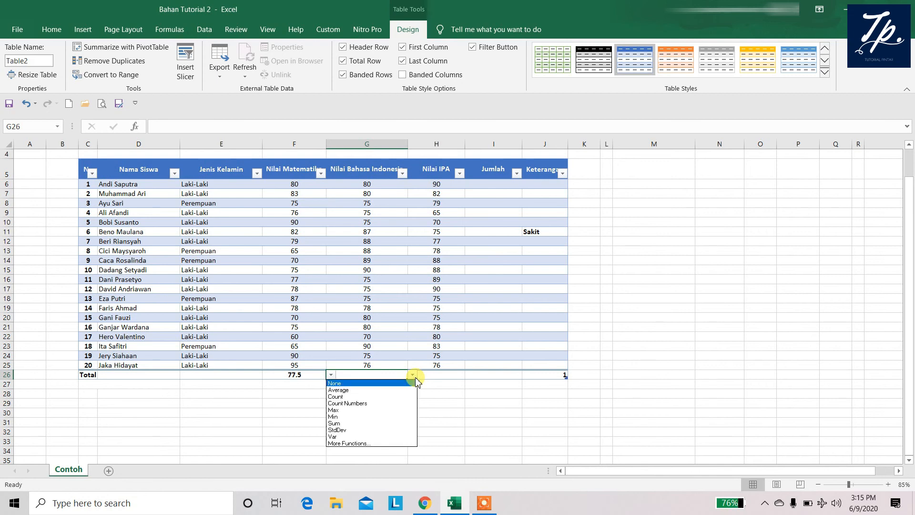
pyautogui.click(371, 410)
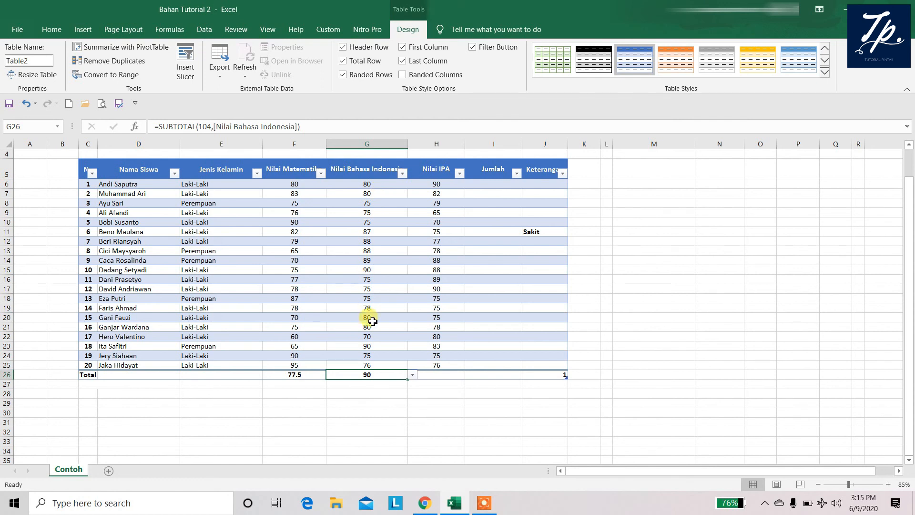
pyautogui.click(441, 375)
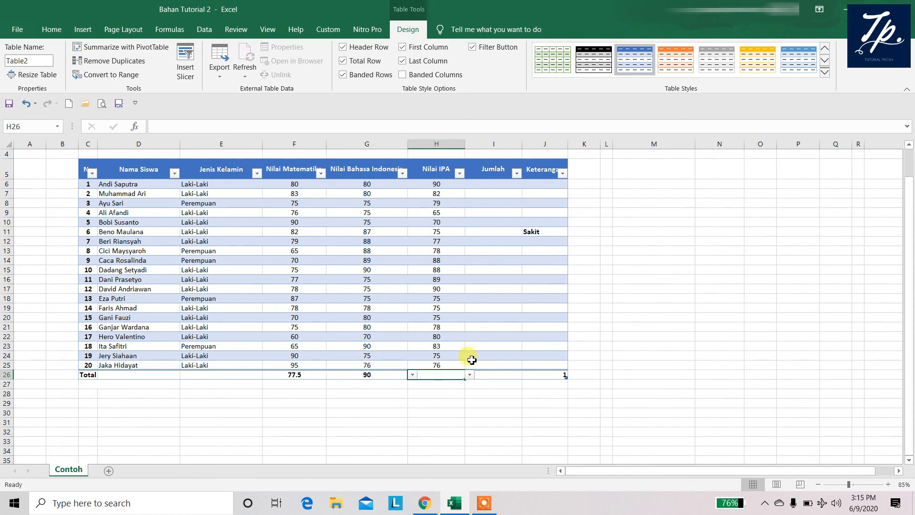
pyautogui.click(469, 375)
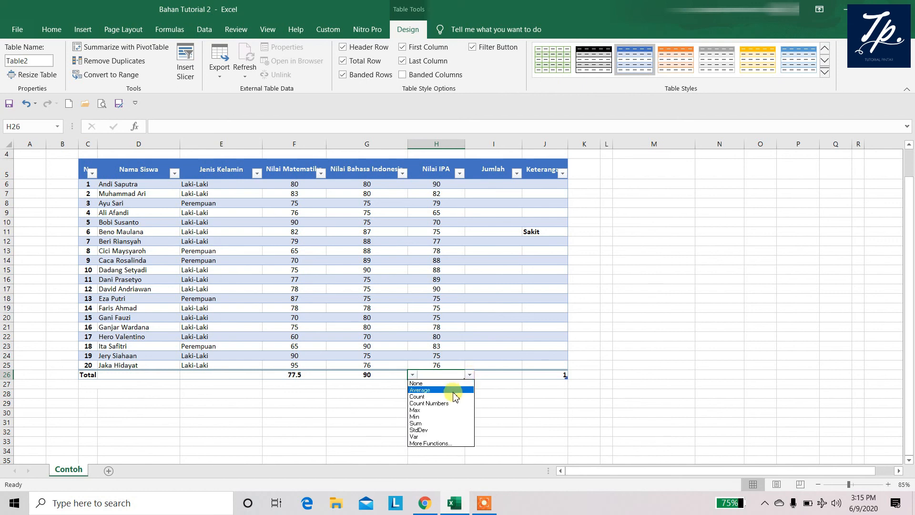
pyautogui.click(425, 417)
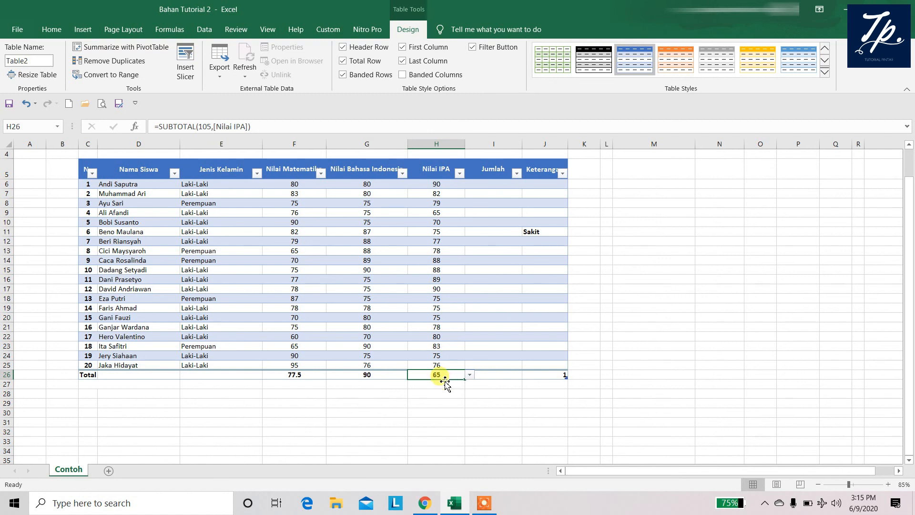
# Fill the Jumlah column from cell I6 with an AutoSum of each student's Nilai Matematika through Nilai IPA.
pyautogui.click(495, 186)
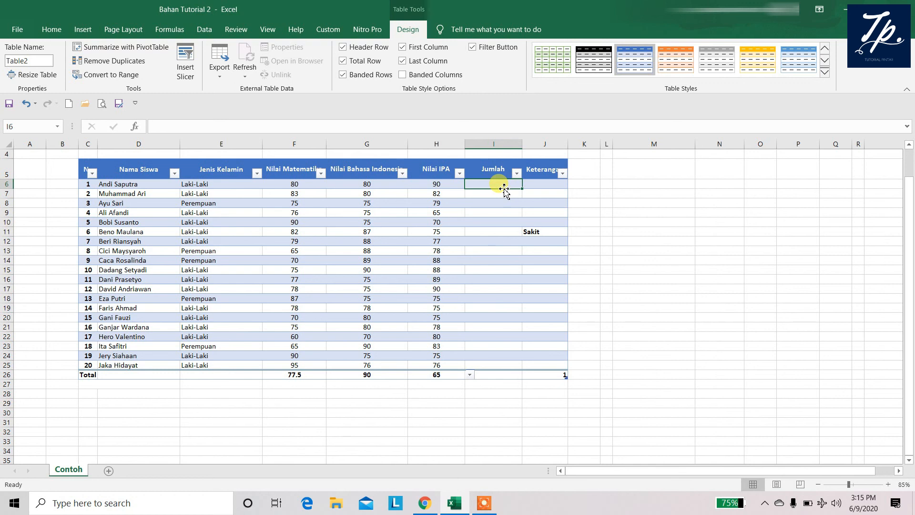
pyautogui.hotkey('alt', '=')
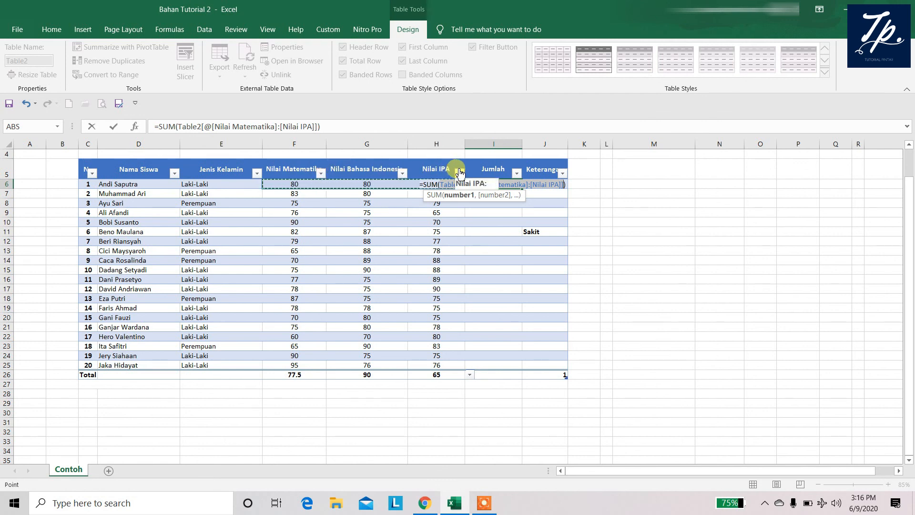
pyautogui.press('Return')
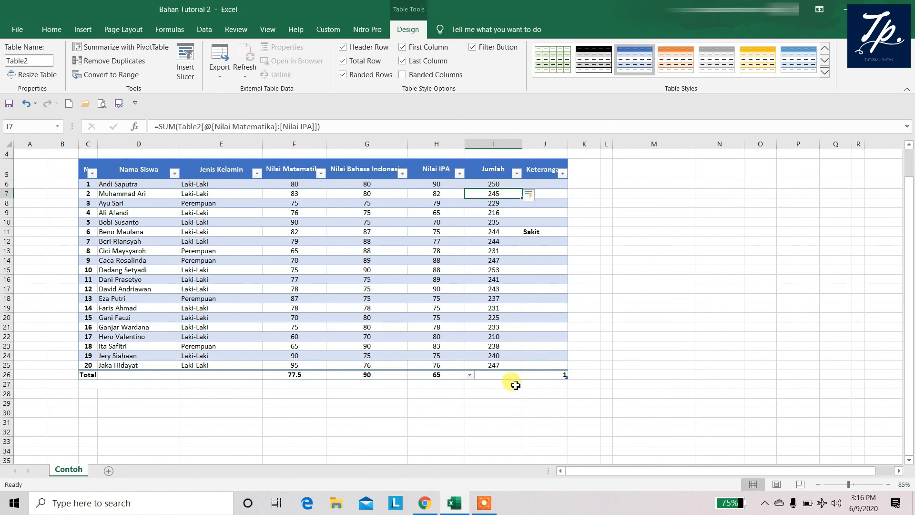
# Set the Total Row cell I26 to calculate the Average of the Jumlah column.
pyautogui.click(505, 375)
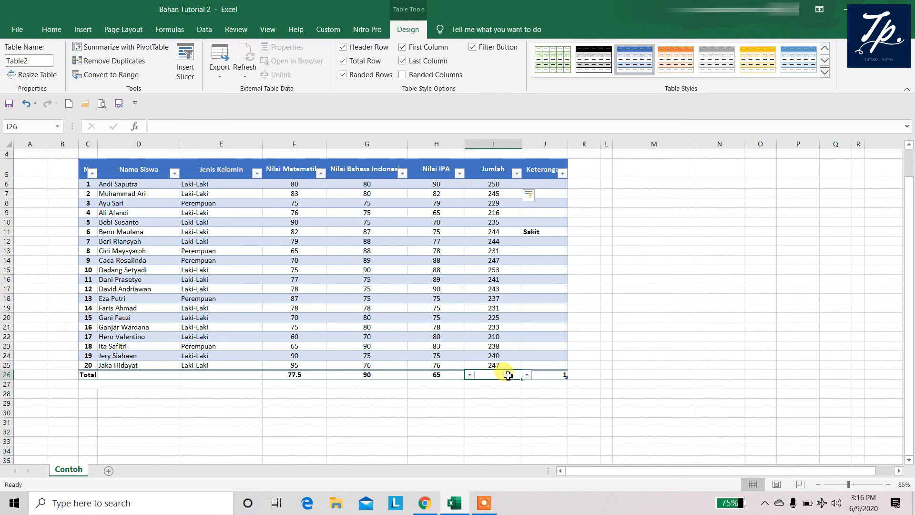
pyautogui.click(527, 375)
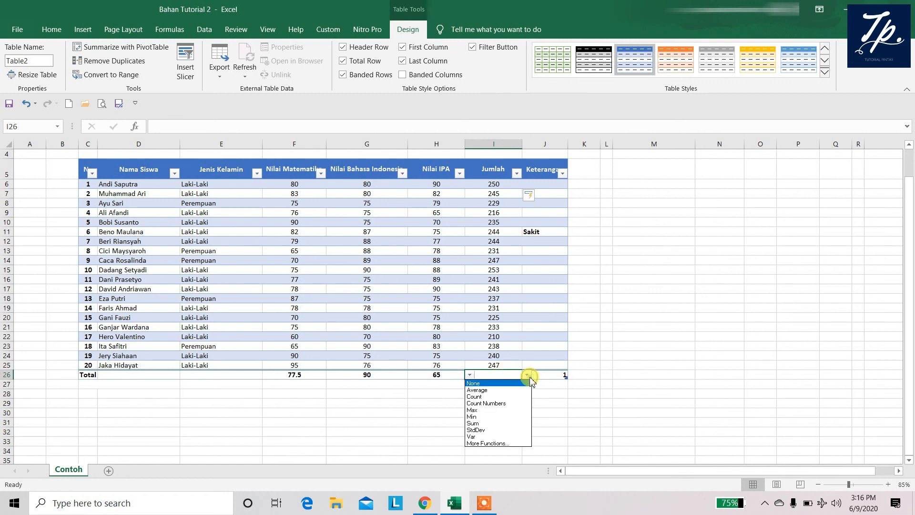
pyautogui.click(486, 390)
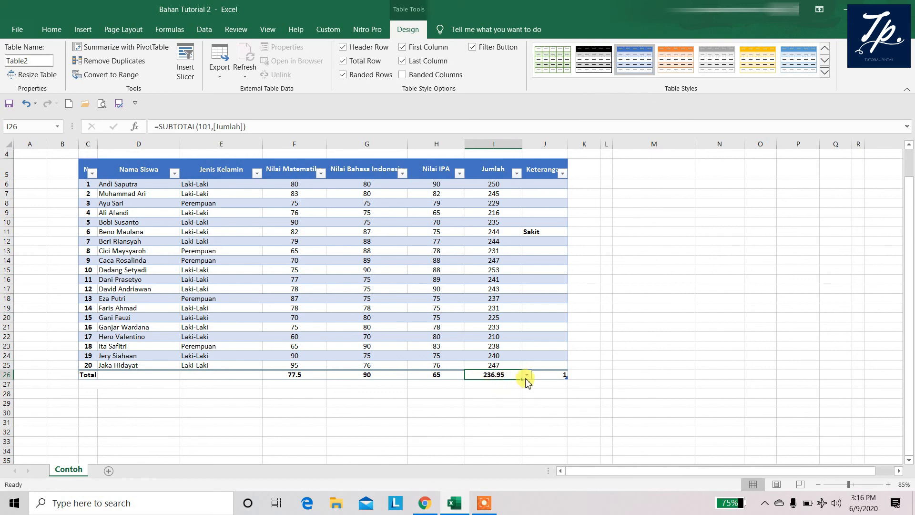